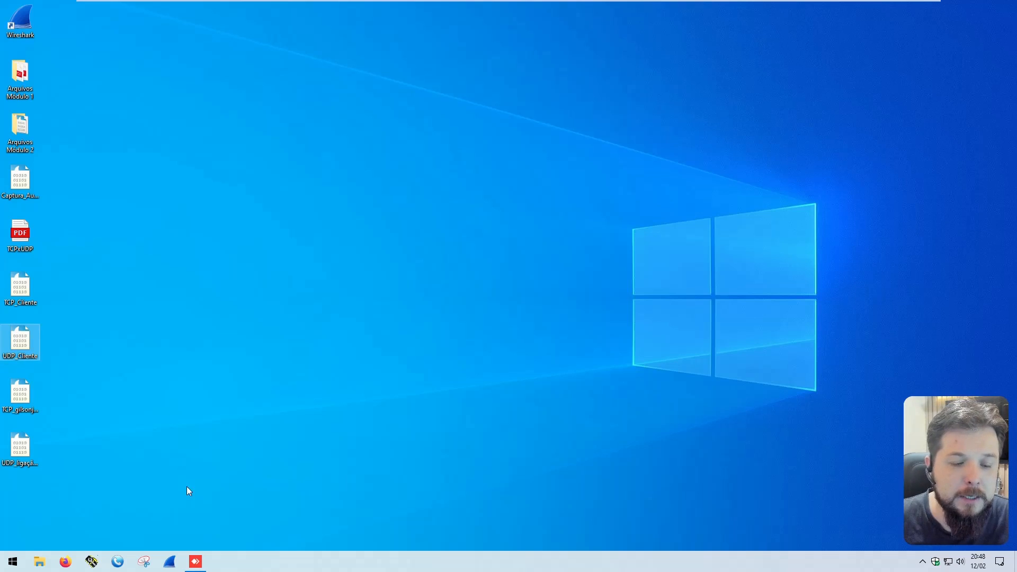
Open Wireshark, start a live capture on the Intel 82574L LAN interface and apply the display filter "sip".
{"action": "left_click", "coordinate": [171, 562]}
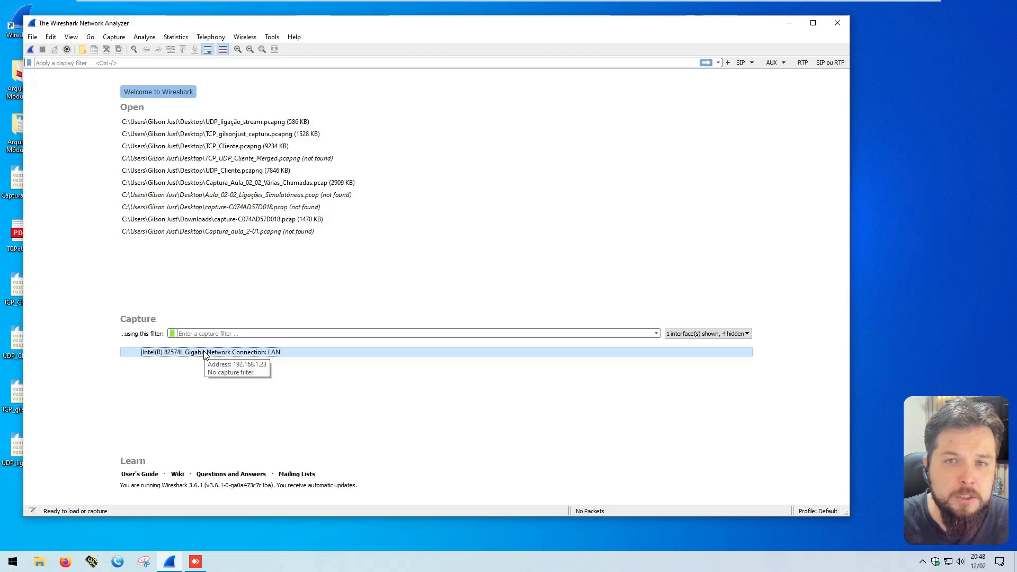
{"action": "double_click", "coordinate": [206, 353]}
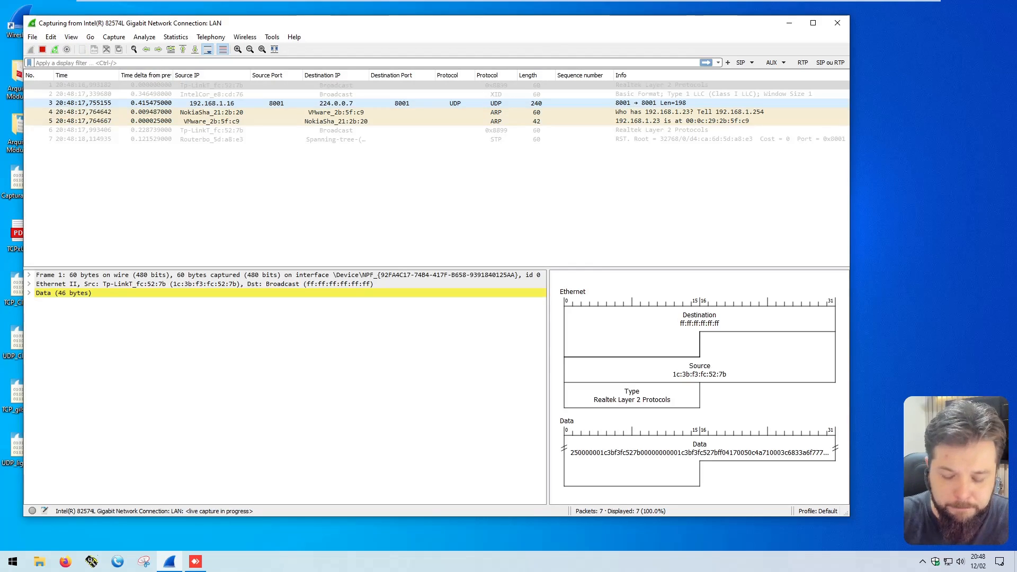
{"action": "type", "text": "sip"}
{"action": "key", "text": "Return"}
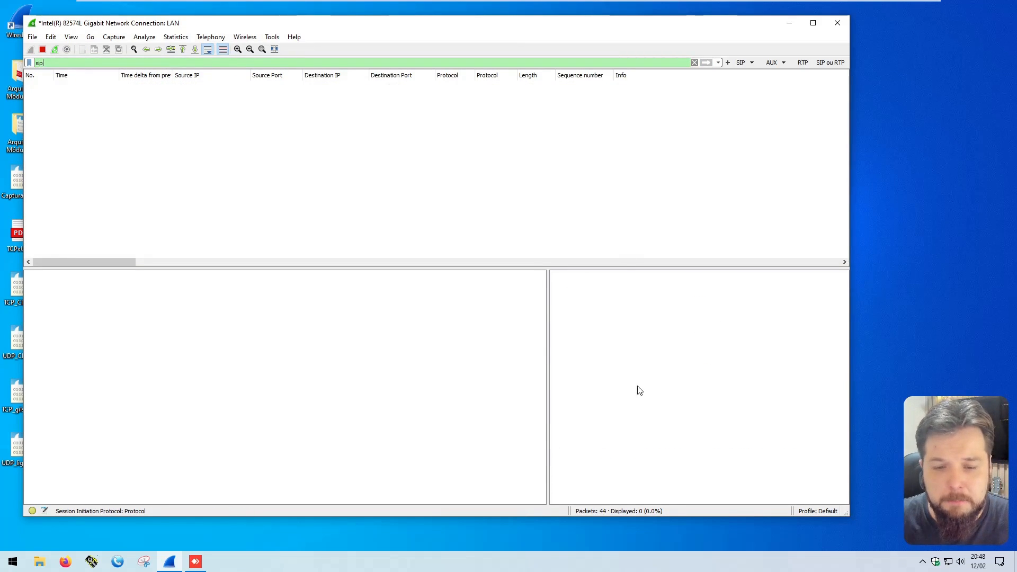
Launch MicroSIP to generate registration traffic and check the source and destination IP of the first captured REGISTER request.
{"action": "left_click", "coordinate": [170, 527]}
{"action": "left_click", "coordinate": [118, 561]}
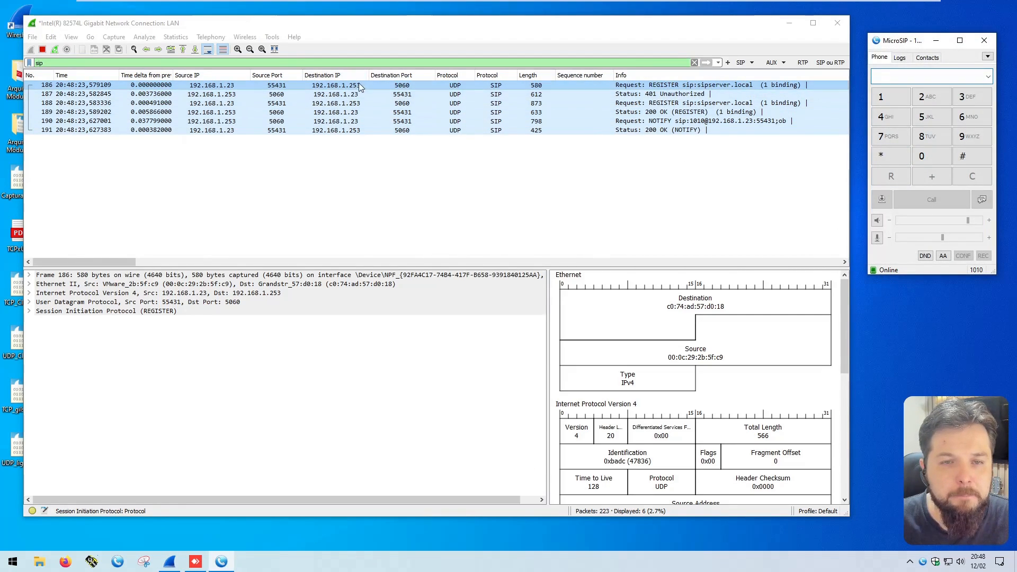
{"action": "left_click", "coordinate": [240, 87]}
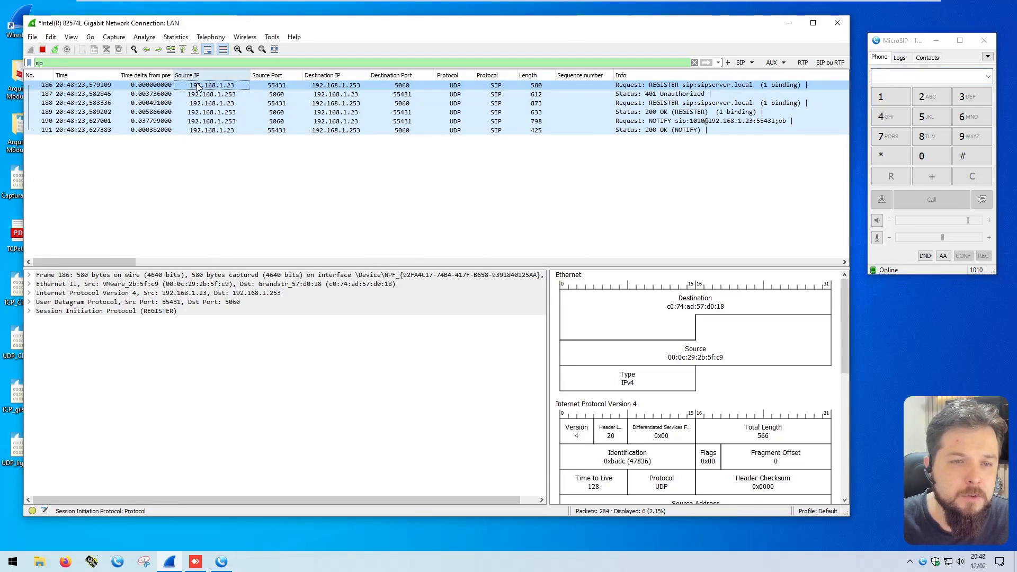
{"action": "left_click", "coordinate": [322, 88]}
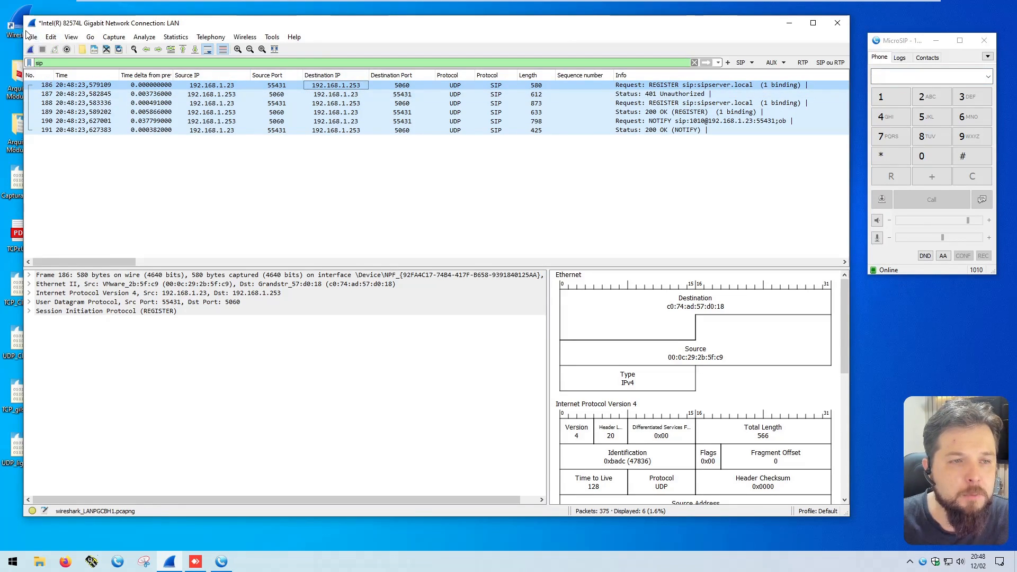
Save the capture to the desktop as ARP_SIP.
{"action": "left_click", "coordinate": [51, 37]}
{"action": "mouse_move", "coordinate": [32, 37]}
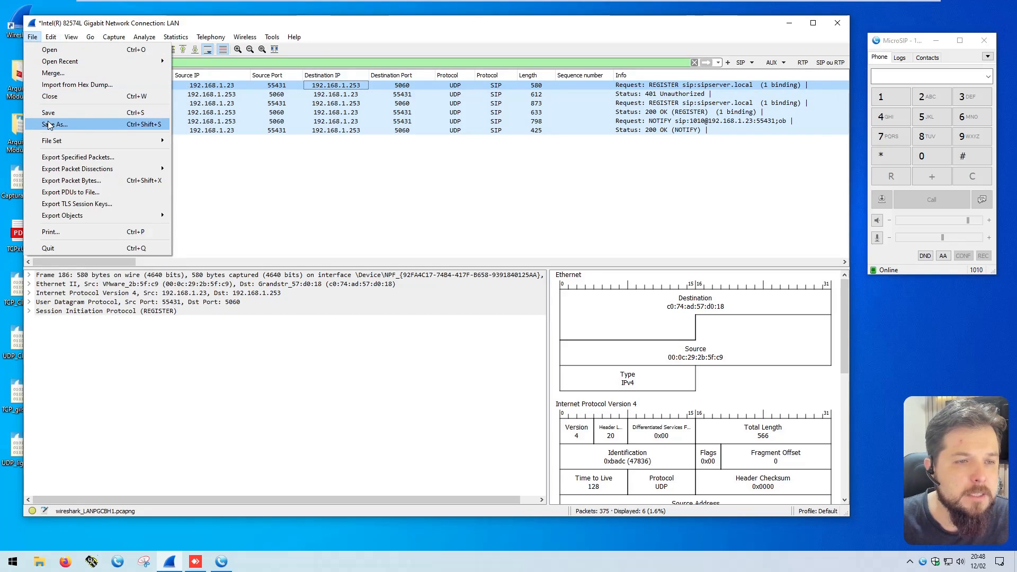
{"action": "left_click", "coordinate": [48, 124]}
{"action": "type", "text": "ARP_SIP"}
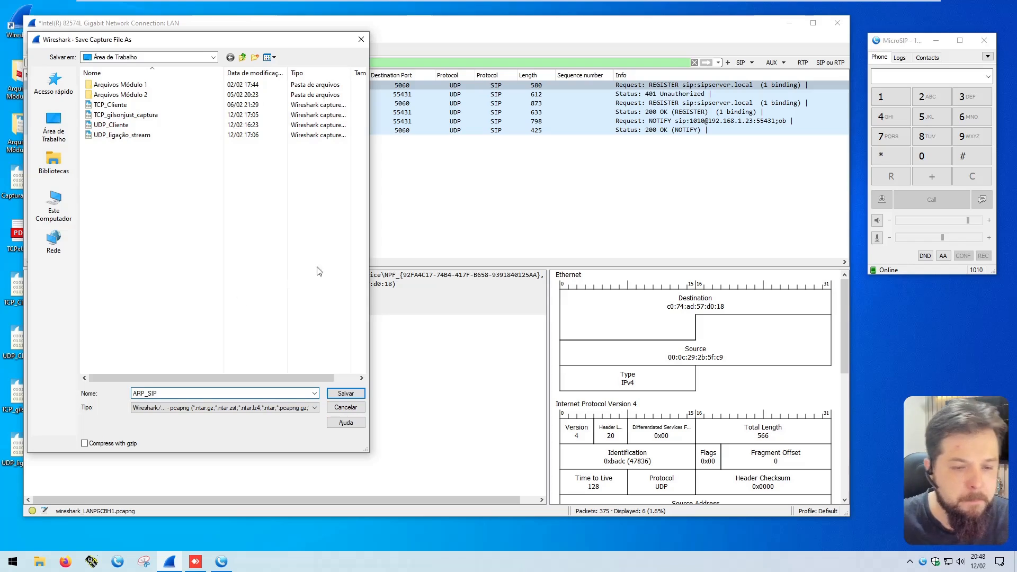
{"action": "key", "text": "Return"}
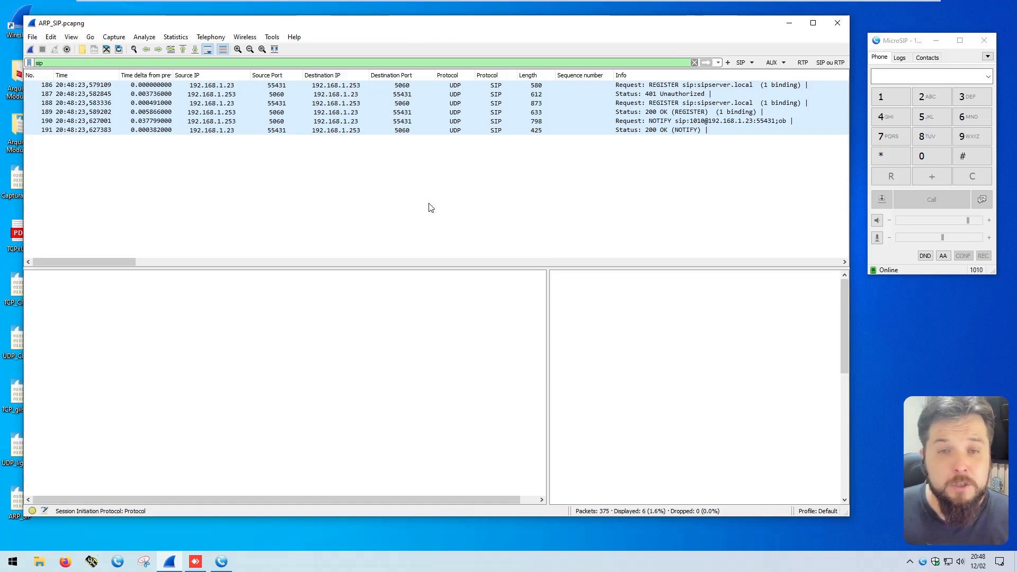
Examine the source and destination IP addresses and ports of the first REGISTER packet.
{"action": "left_click", "coordinate": [207, 86]}
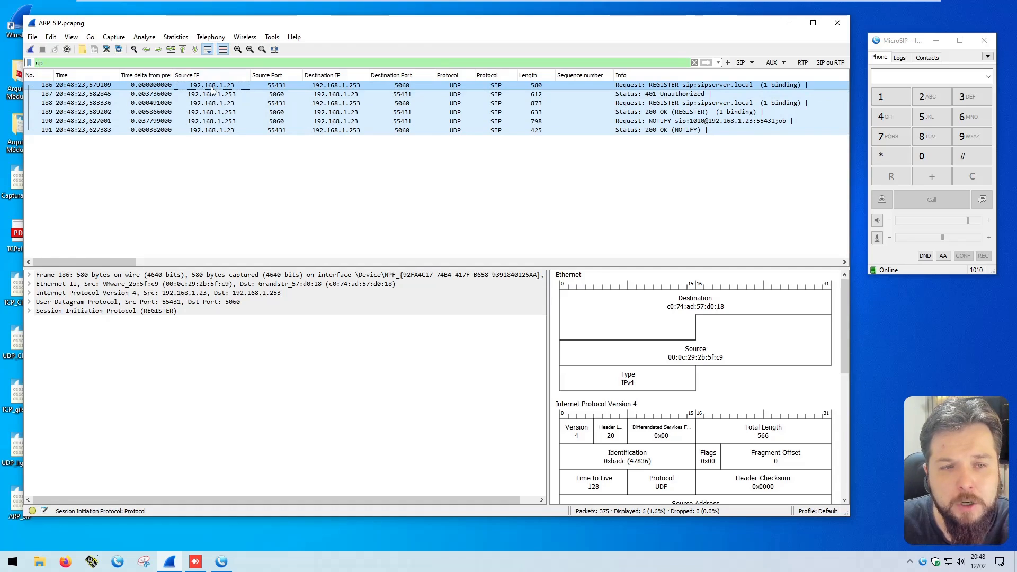
{"action": "left_click", "coordinate": [343, 87]}
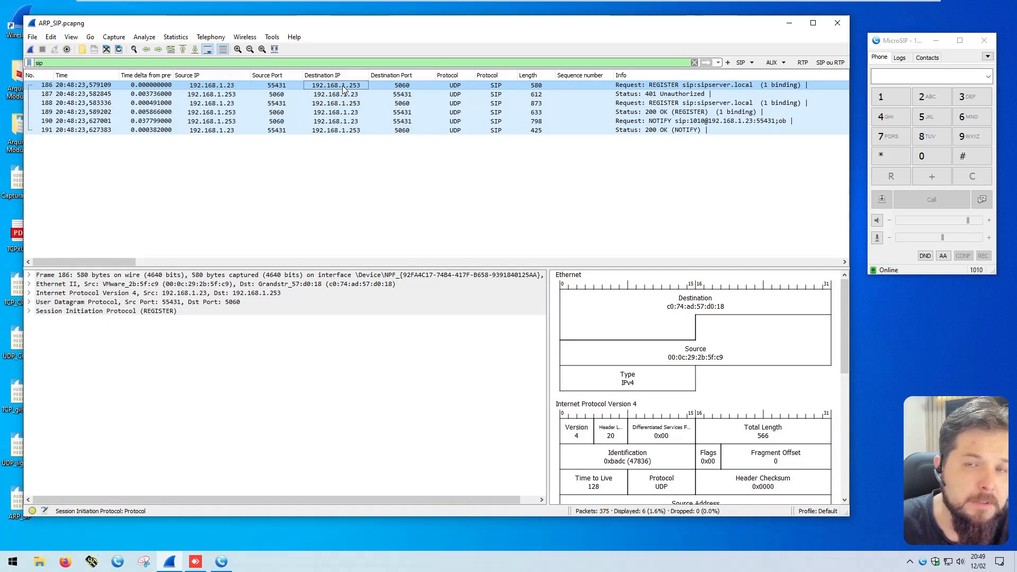
{"action": "left_click", "coordinate": [208, 88]}
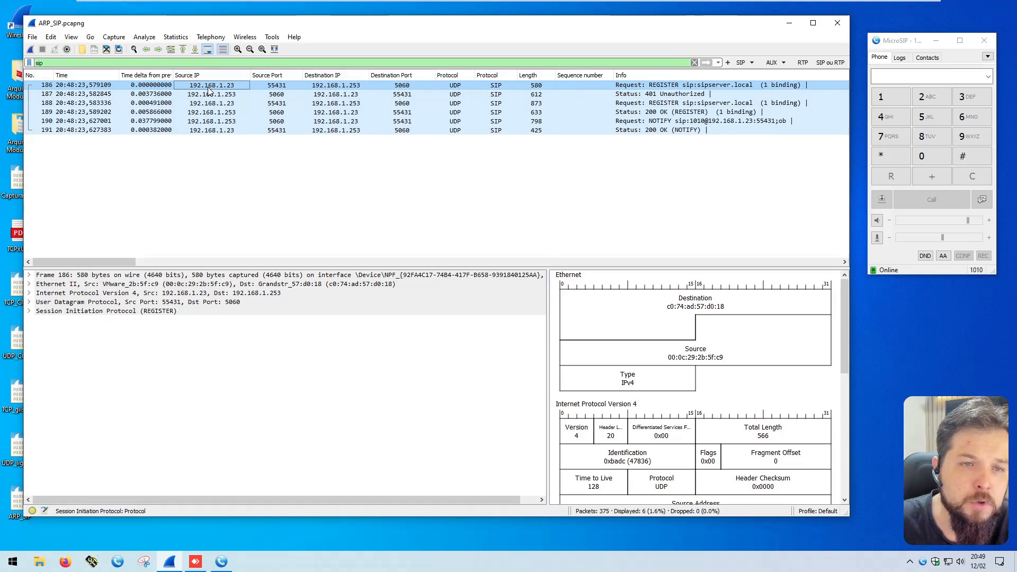
{"action": "left_click", "coordinate": [276, 88]}
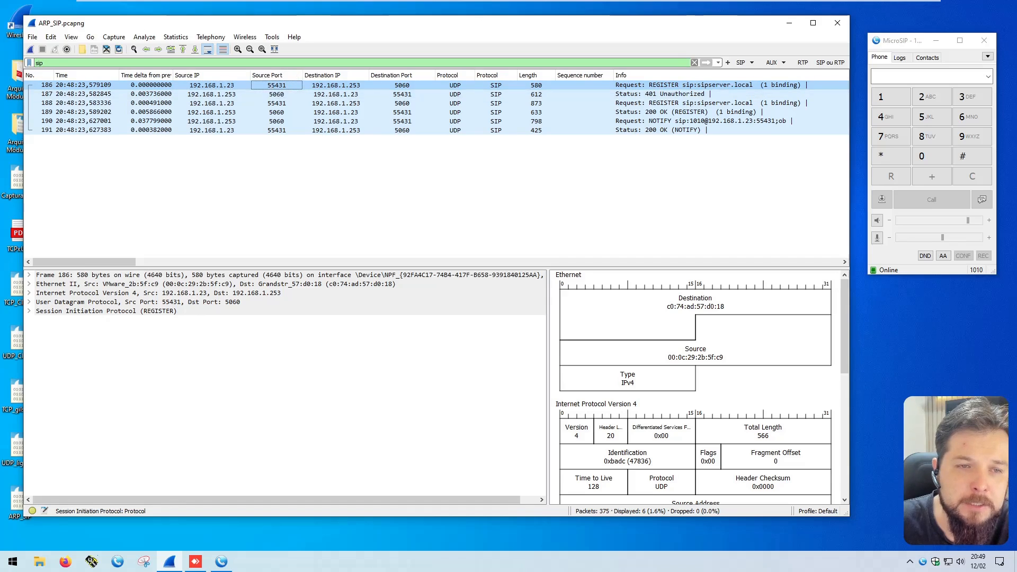
{"action": "left_click", "coordinate": [331, 86]}
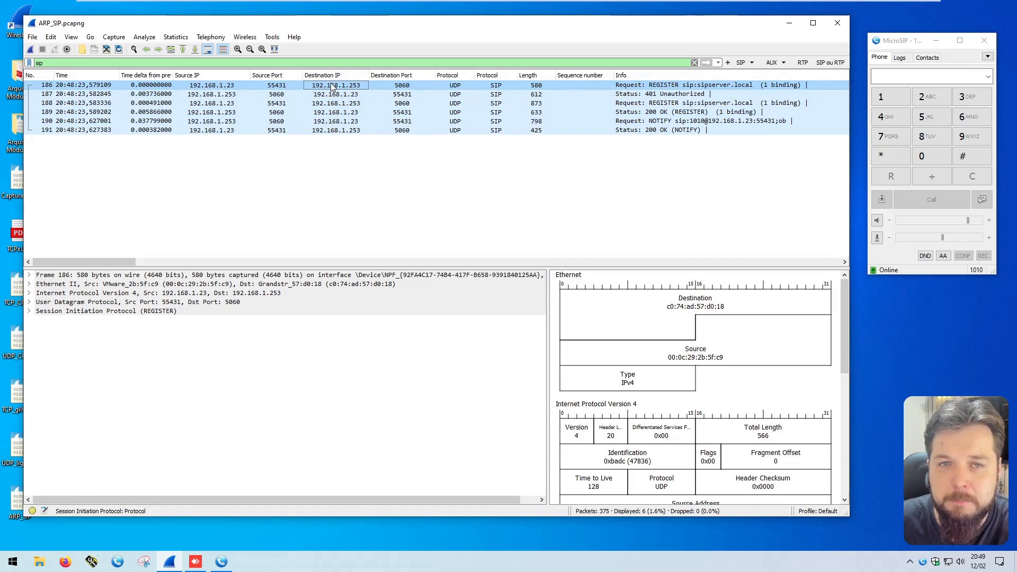
{"action": "left_click", "coordinate": [672, 87]}
{"action": "left_click", "coordinate": [400, 87]}
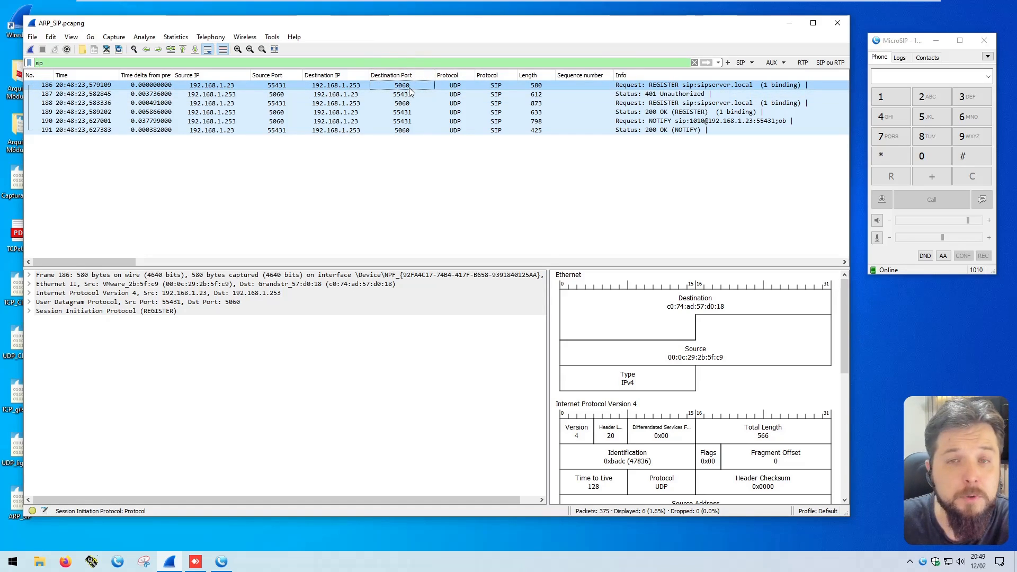
{"action": "left_click", "coordinate": [329, 85]}
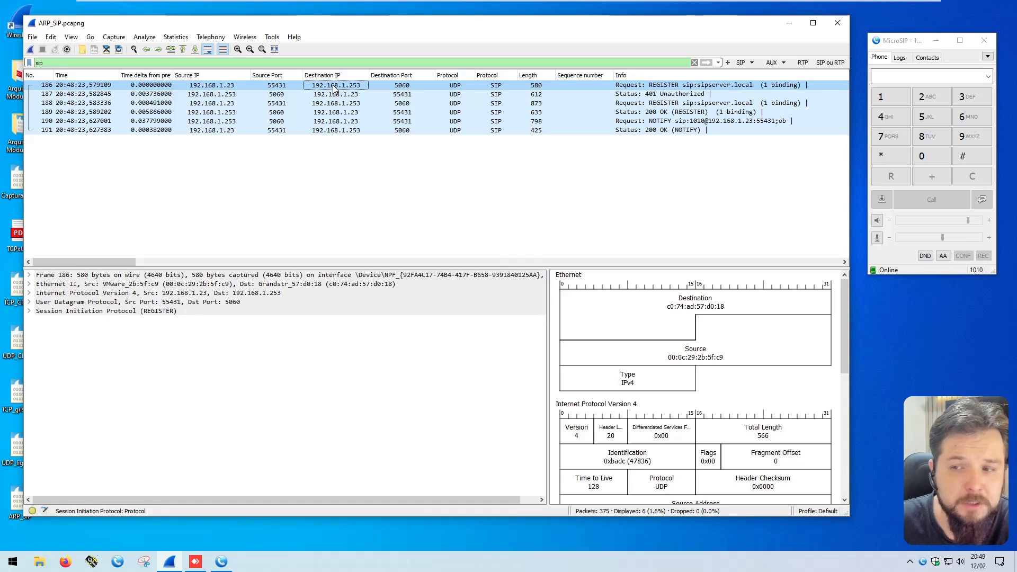
Open the active account's settings in MicroSIP and examine the SIP Server address.
{"action": "left_click", "coordinate": [881, 270]}
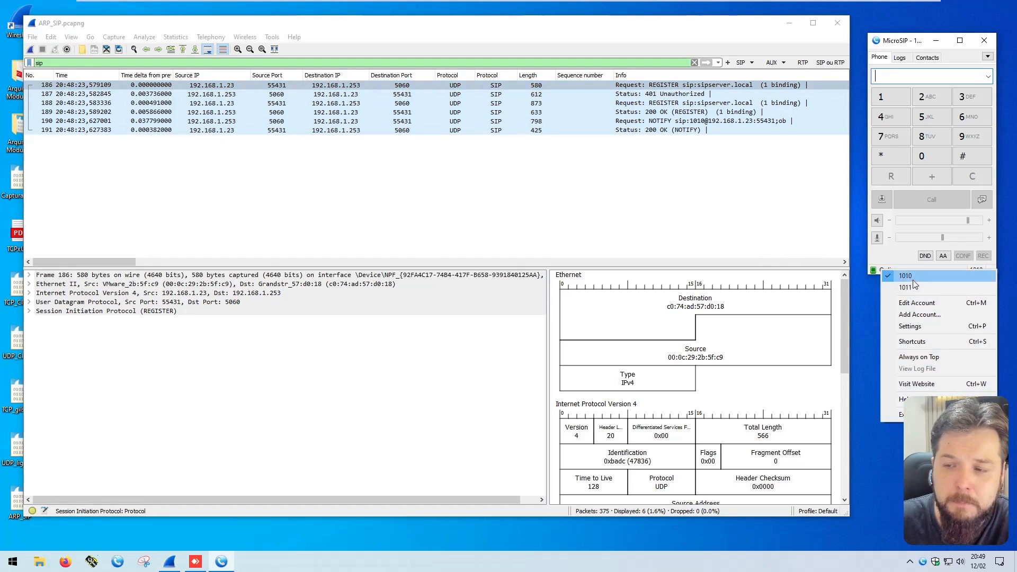
{"action": "left_click", "coordinate": [917, 303]}
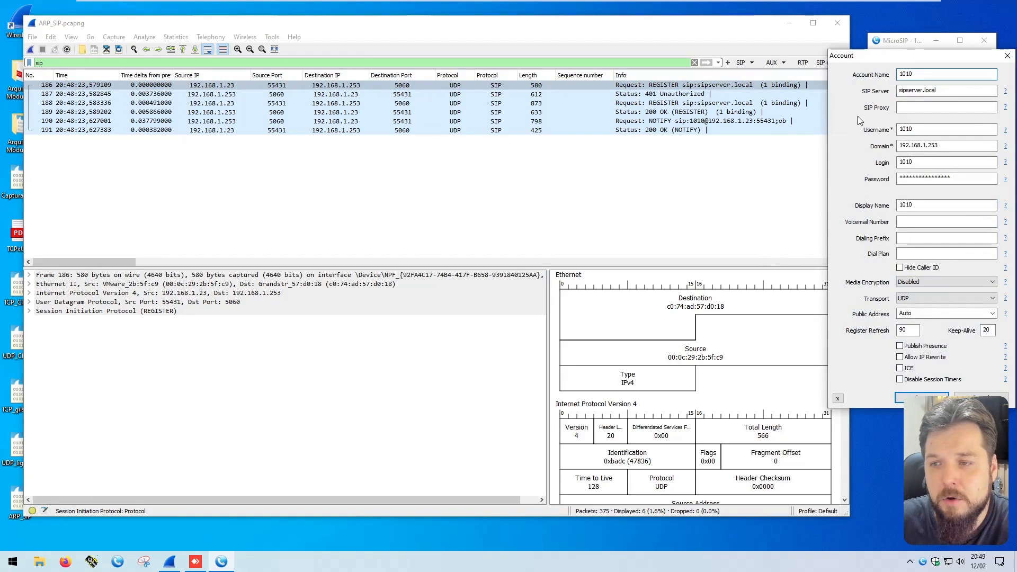
{"action": "left_click_drag", "start_coordinate": [938, 91], "coordinate": [899, 91]}
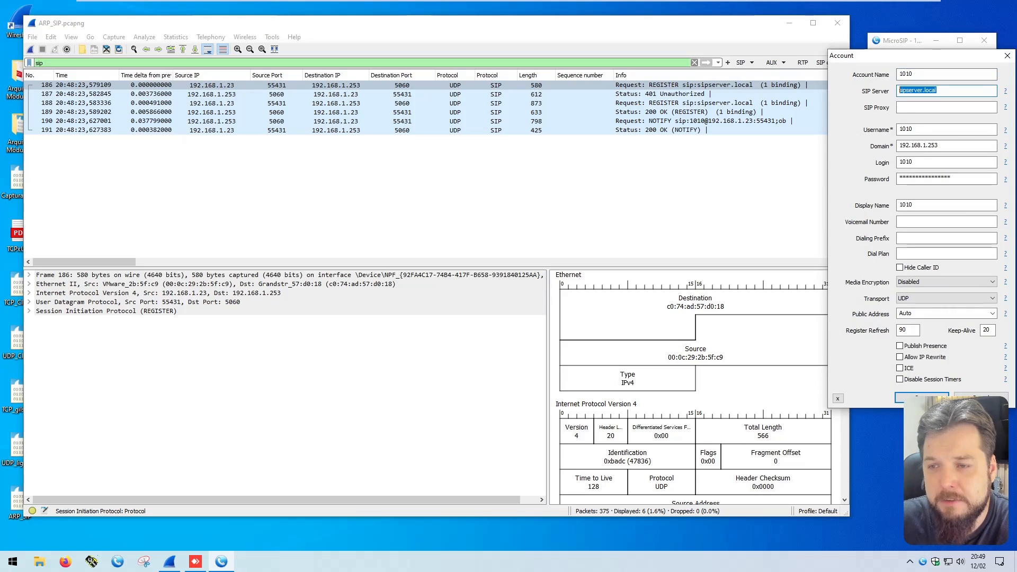
{"action": "left_click", "coordinate": [124, 58]}
{"action": "left_click", "coordinate": [938, 91]}
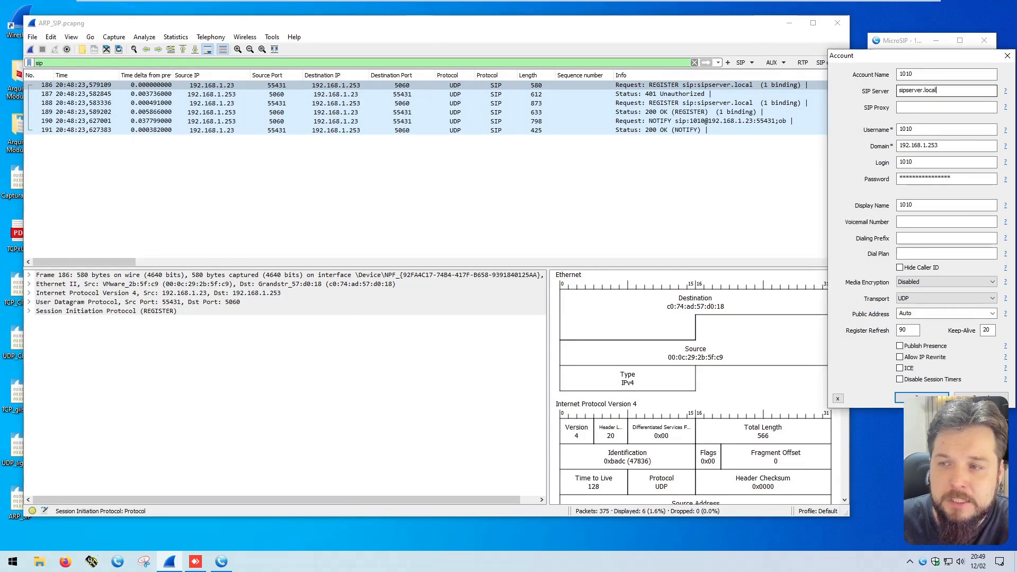
Open a Command Prompt through the Run dialog and ping sipserver.local.
{"action": "right_click", "coordinate": [21, 566]}
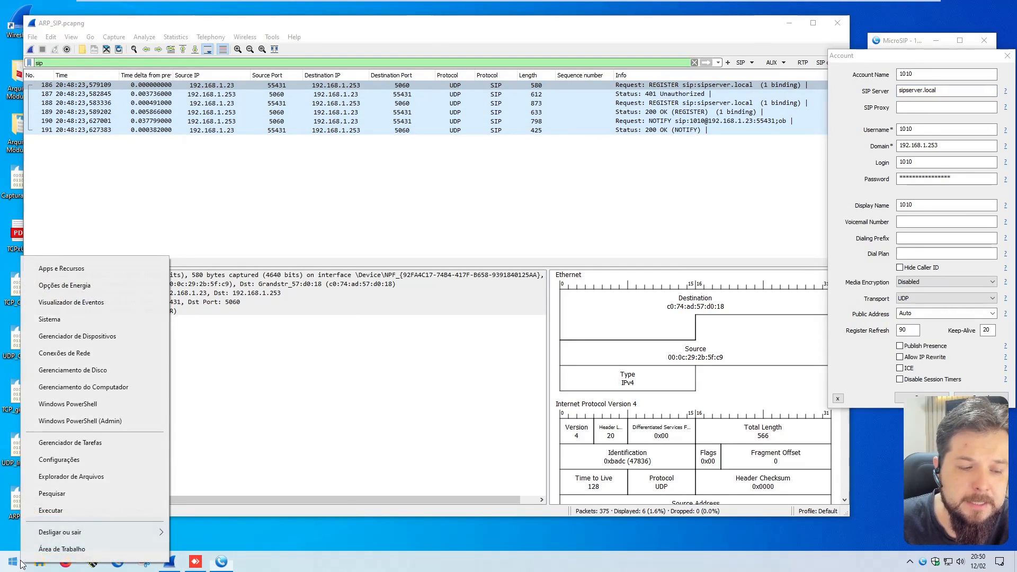
{"action": "left_click", "coordinate": [34, 515]}
{"action": "type", "text": "cmd"}
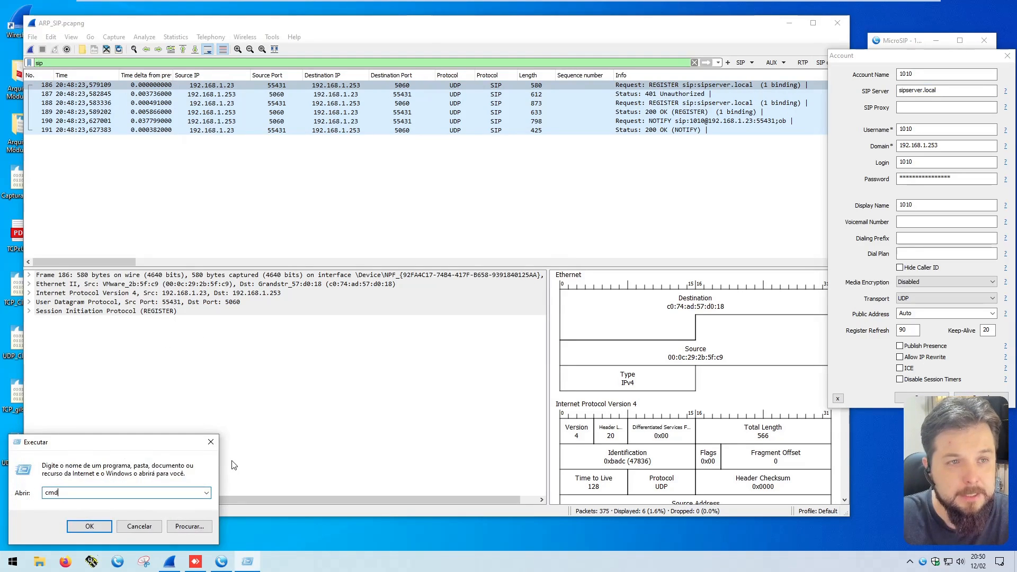
{"action": "key", "text": "Return"}
{"action": "key", "text": "Return"}
{"action": "key", "text": "Return"}
{"action": "type", "text": "ping sipserver.local"}
{"action": "key", "text": "Return"}
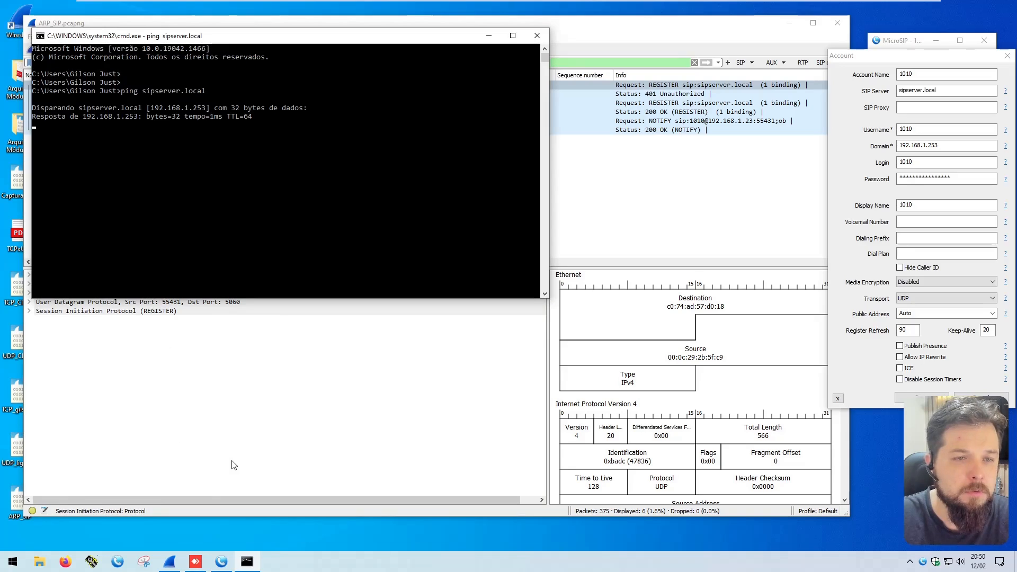
Compare the host name and replying IP in the ping output with the account's SIP Server, and close the Command Prompt.
{"action": "left_click", "coordinate": [144, 91]}
{"action": "left_click_drag", "start_coordinate": [143, 92], "coordinate": [208, 93]}
{"action": "left_click_drag", "start_coordinate": [83, 117], "coordinate": [139, 117]}
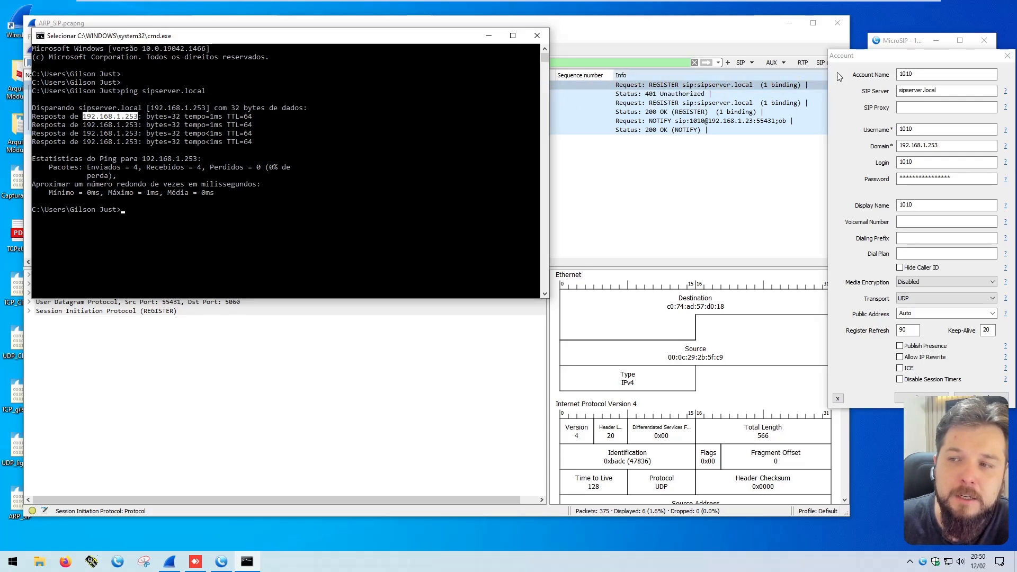
{"action": "left_click_drag", "start_coordinate": [944, 91], "coordinate": [900, 90]}
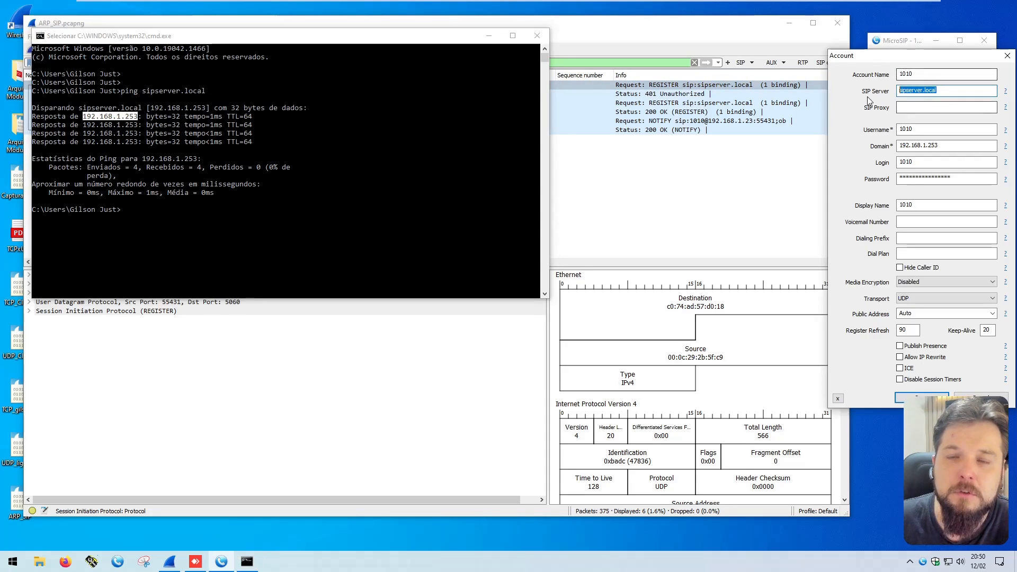
{"action": "left_click", "coordinate": [536, 37]}
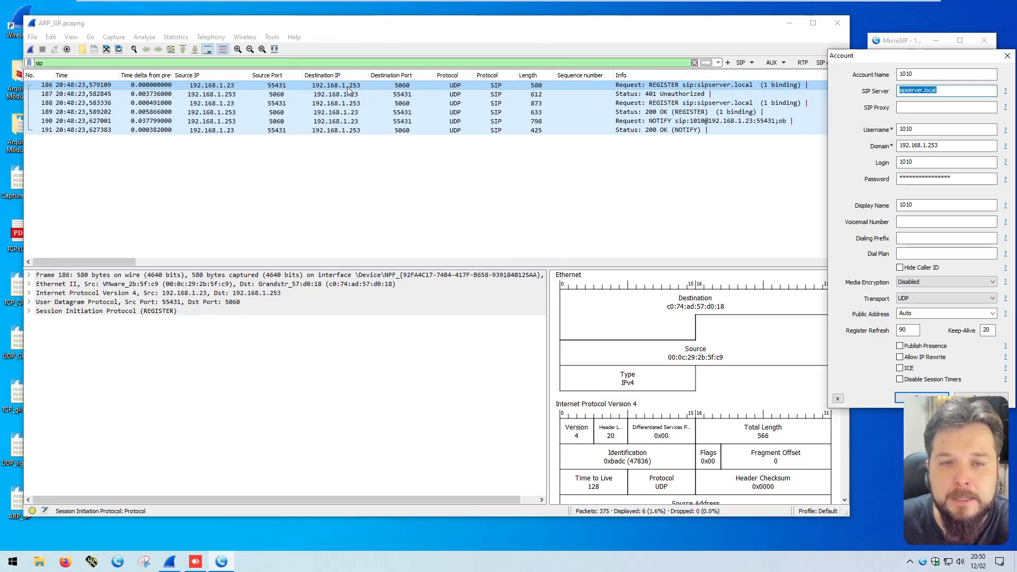
Append port :5060 to the SIP Server address in the MicroSIP account, making it sipserver.local:5060.
{"action": "left_click", "coordinate": [367, 100]}
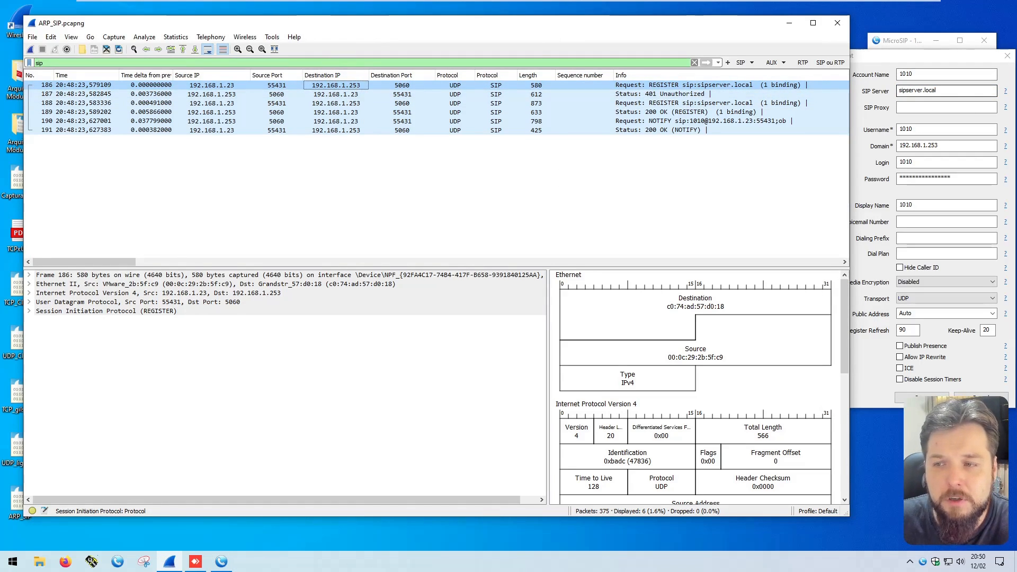
{"action": "left_click", "coordinate": [948, 91]}
{"action": "left_click_drag", "start_coordinate": [945, 91], "coordinate": [899, 91]}
{"action": "left_click", "coordinate": [945, 91]}
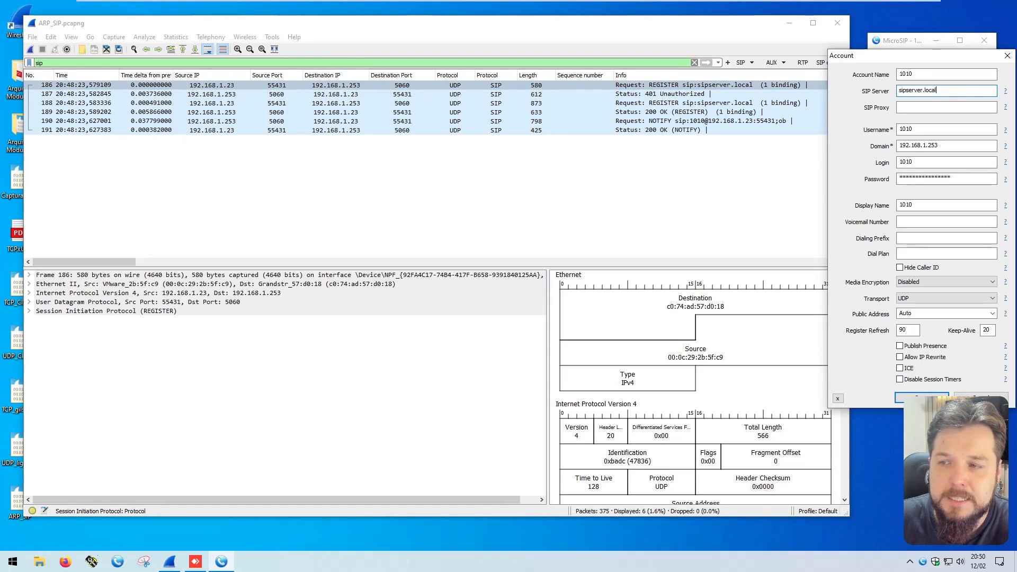
{"action": "type", "text": ":5060"}
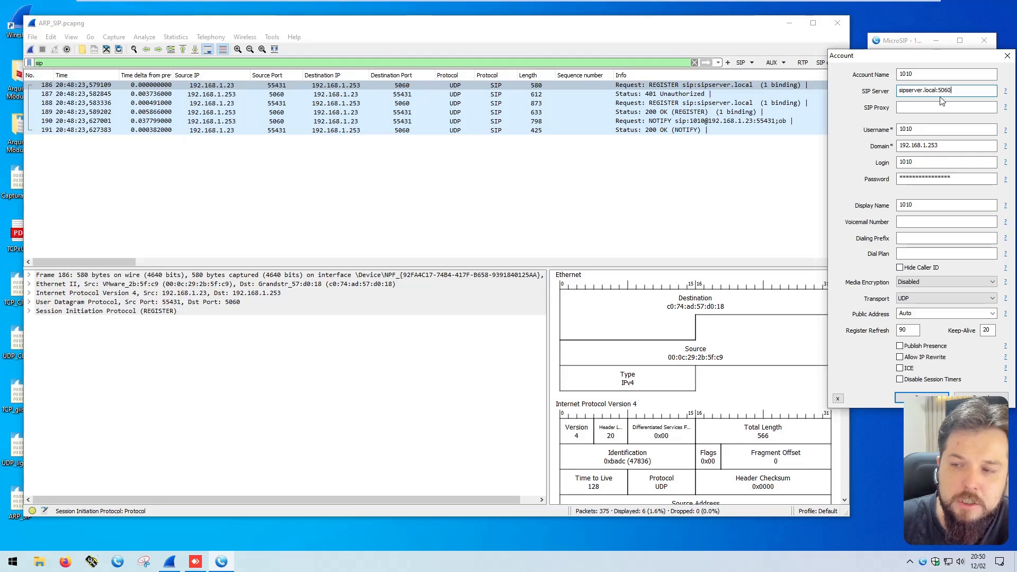
{"action": "left_click_drag", "start_coordinate": [952, 90], "coordinate": [936, 91]}
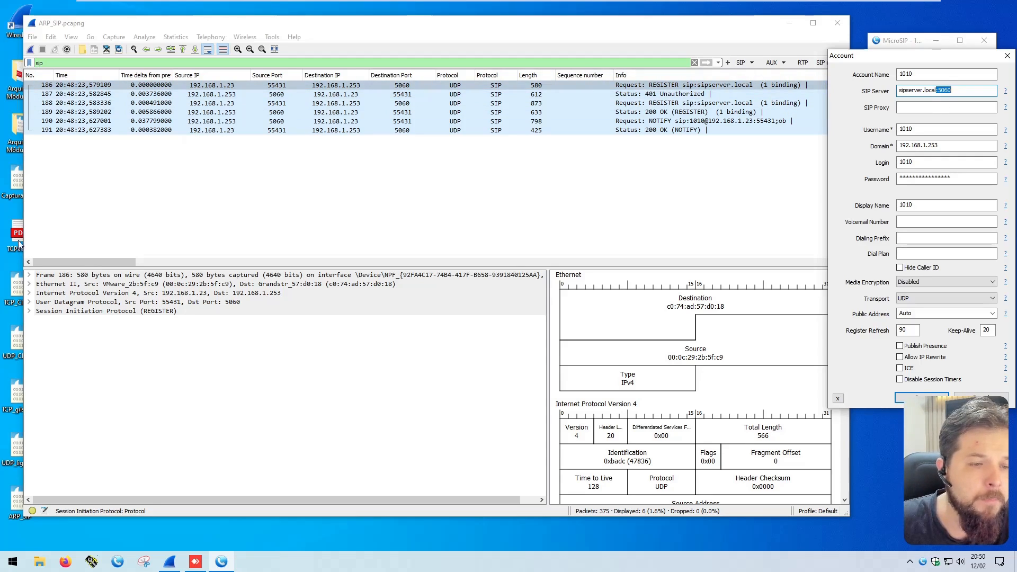
Expand the REGISTER packet's UDP, IPv4 and Ethernet II layers in Wireshark and inspect the destination port, IP address and MAC address.
{"action": "left_click", "coordinate": [29, 302]}
{"action": "left_click", "coordinate": [79, 320]}
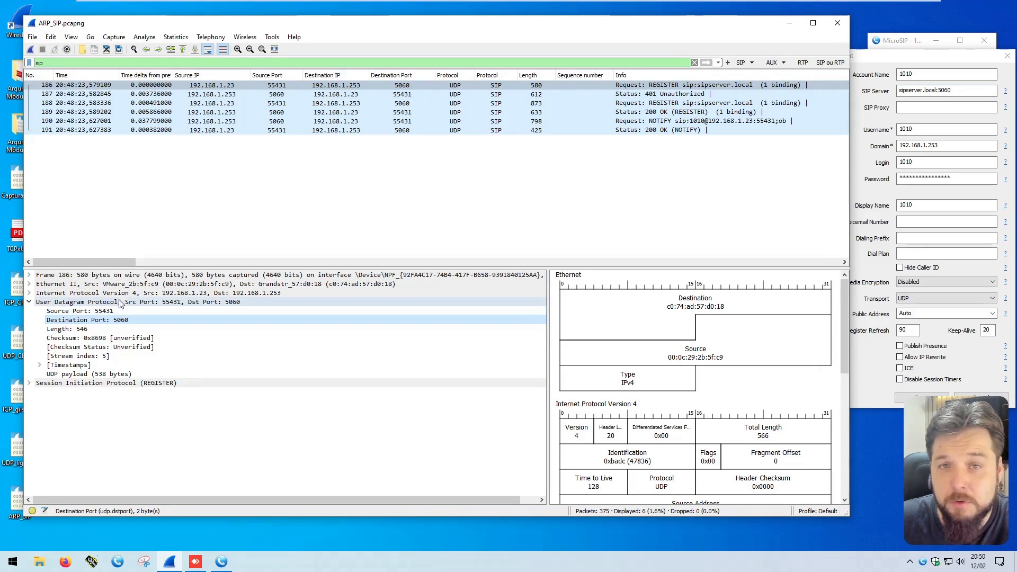
{"action": "left_click", "coordinate": [29, 294]}
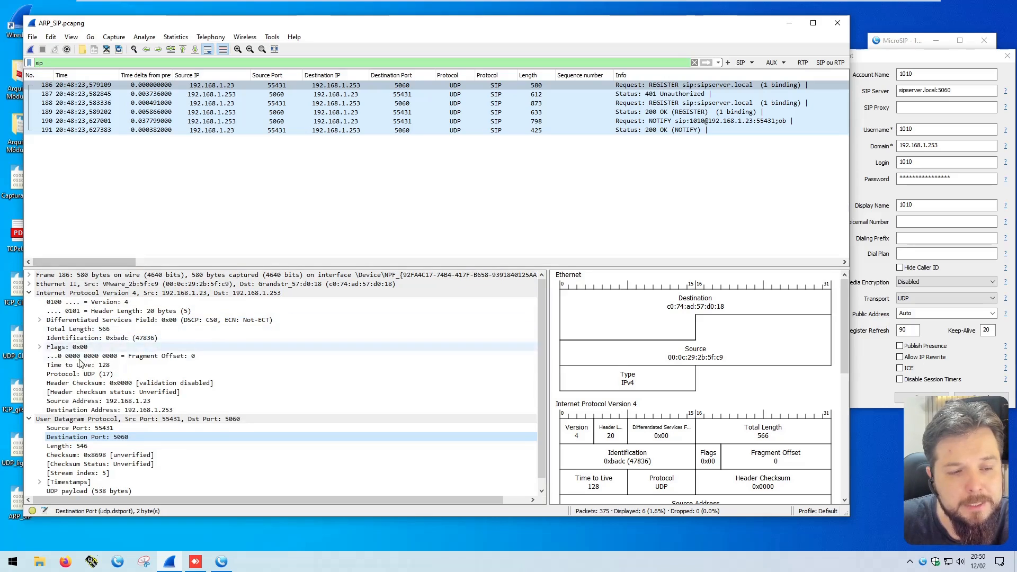
{"action": "left_click", "coordinate": [128, 412]}
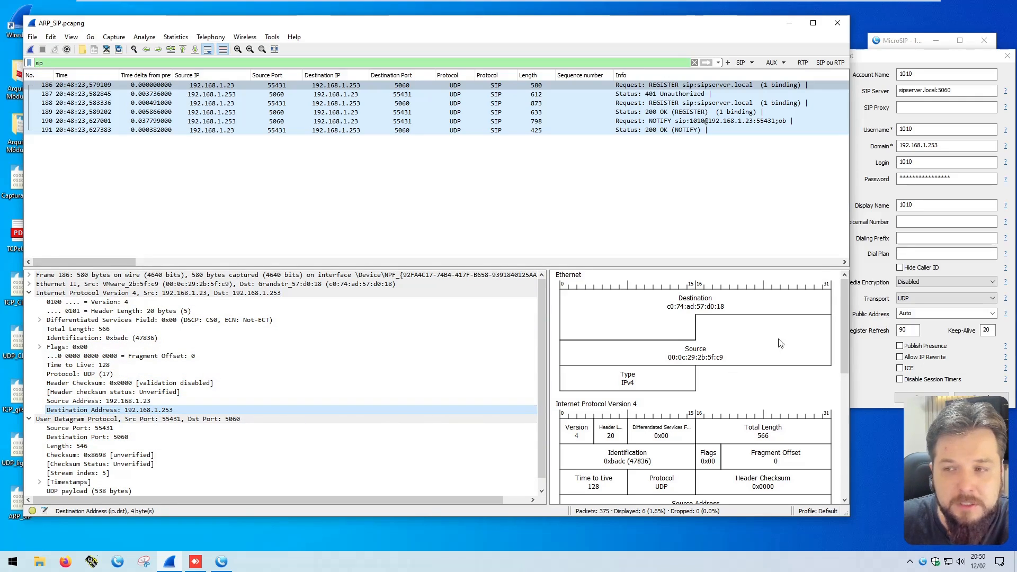
{"action": "left_click_drag", "start_coordinate": [899, 90], "coordinate": [938, 90]}
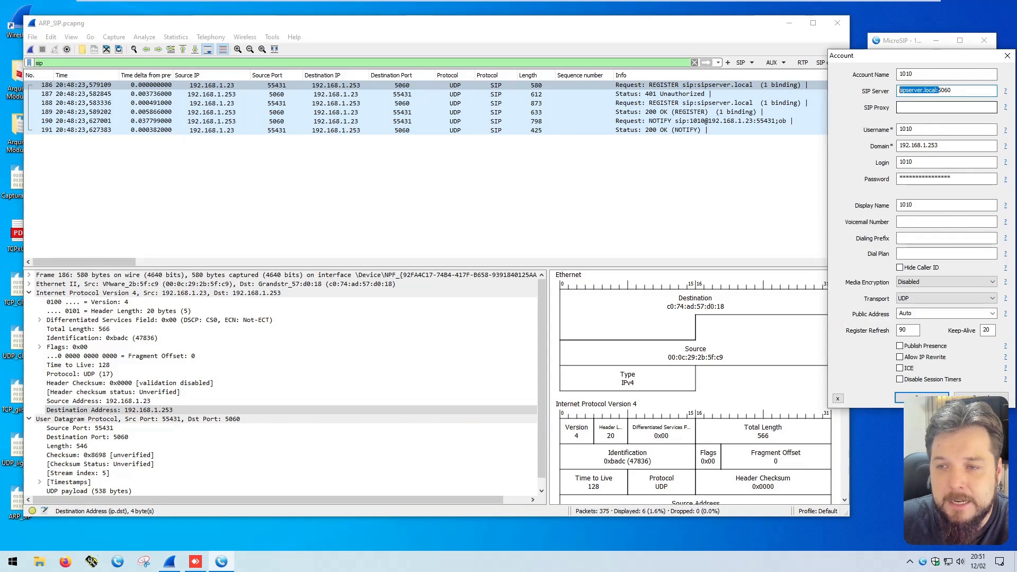
{"action": "left_click", "coordinate": [30, 284]}
{"action": "left_click", "coordinate": [97, 294]}
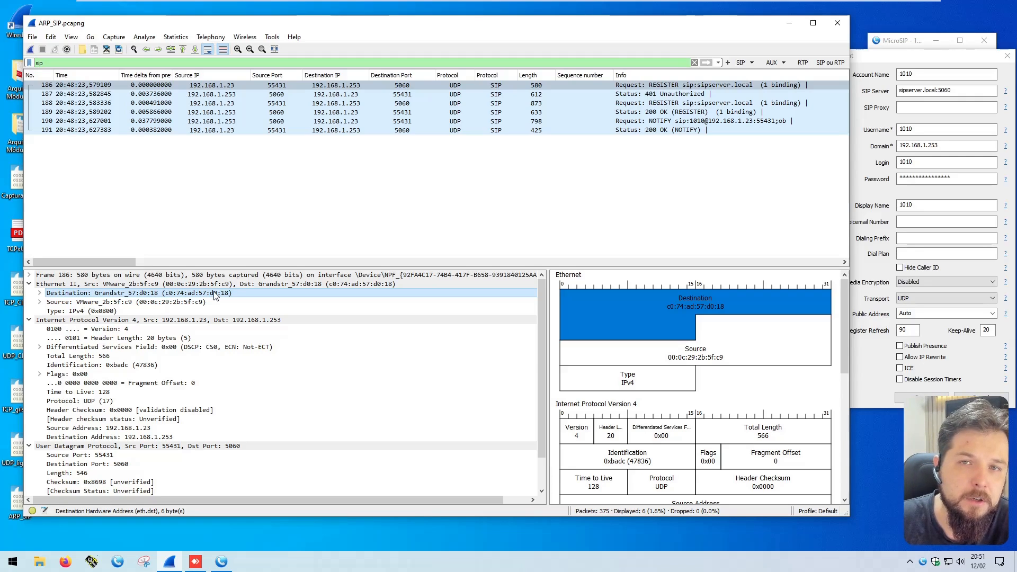
Open a Command Prompt through the Run dialog and list the ARP table with arp -a.
{"action": "right_click", "coordinate": [12, 562]}
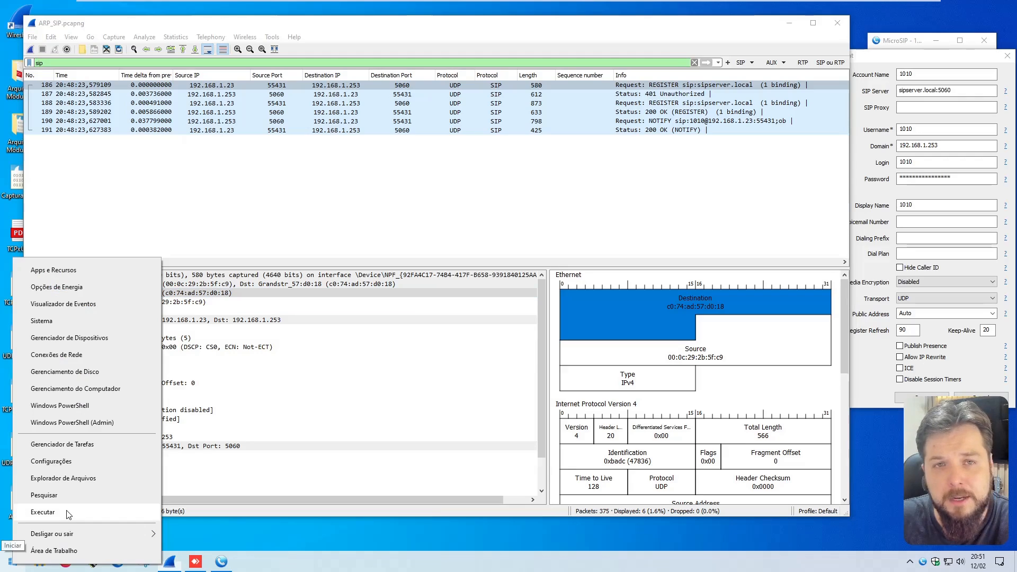
{"action": "left_click", "coordinate": [42, 512]}
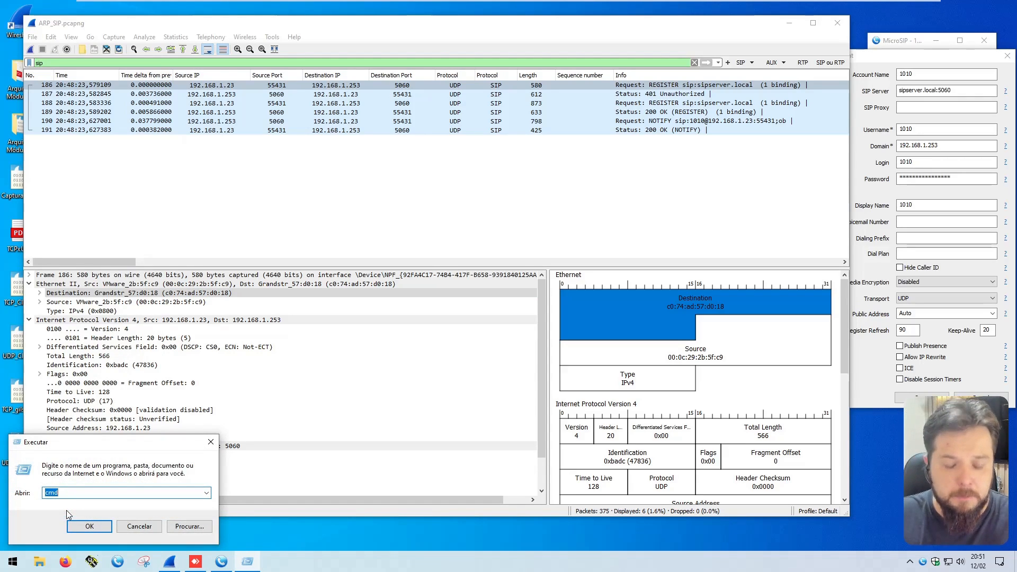
{"action": "key", "text": "Return"}
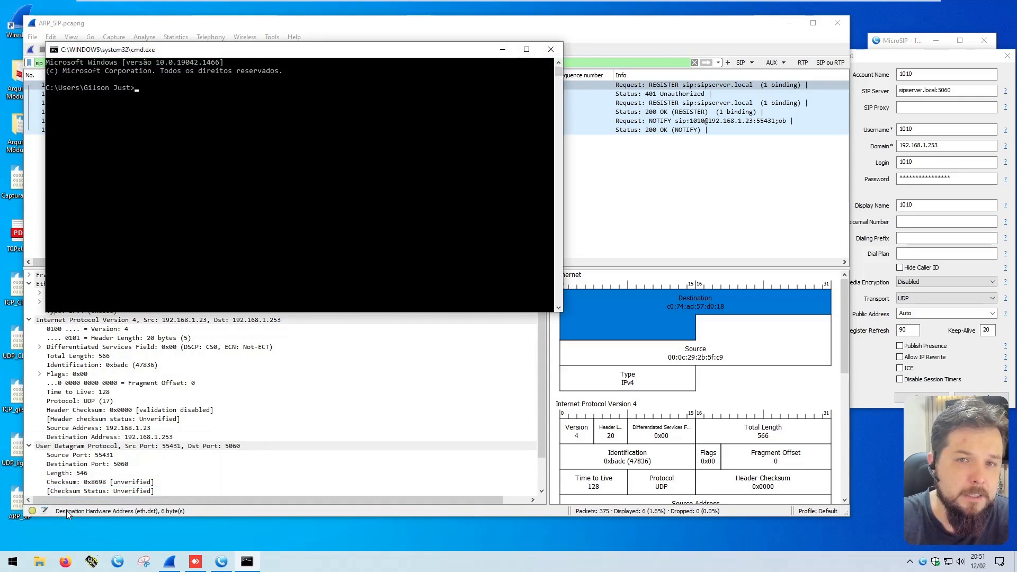
{"action": "type", "text": "arp -a"}
{"action": "key", "text": "Return"}
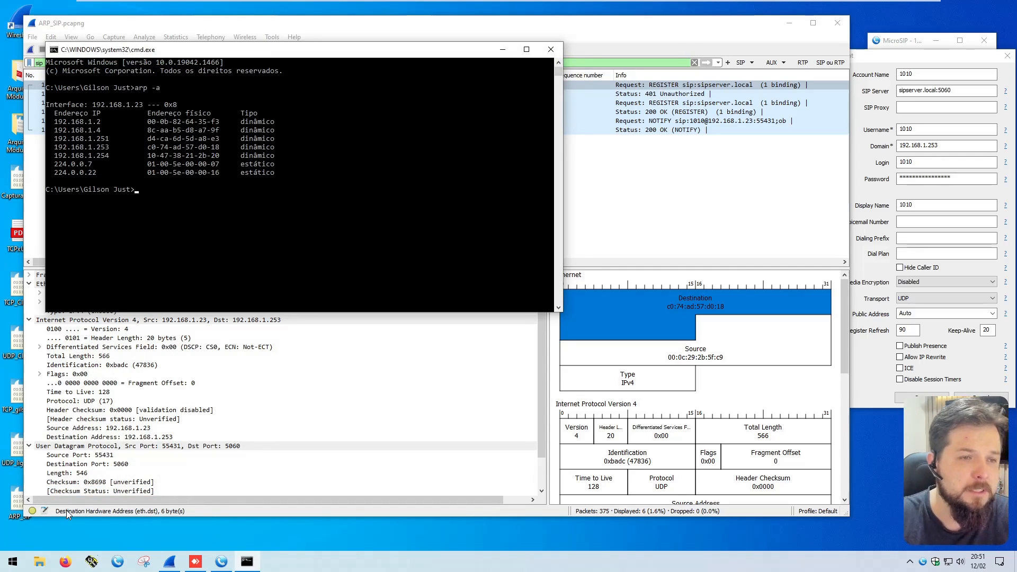
Compare the physical address of the 192.168.1.253 entry in the ARP table with the REGISTER packet's destination MAC address in Wireshark.
{"action": "double_click", "coordinate": [64, 143]}
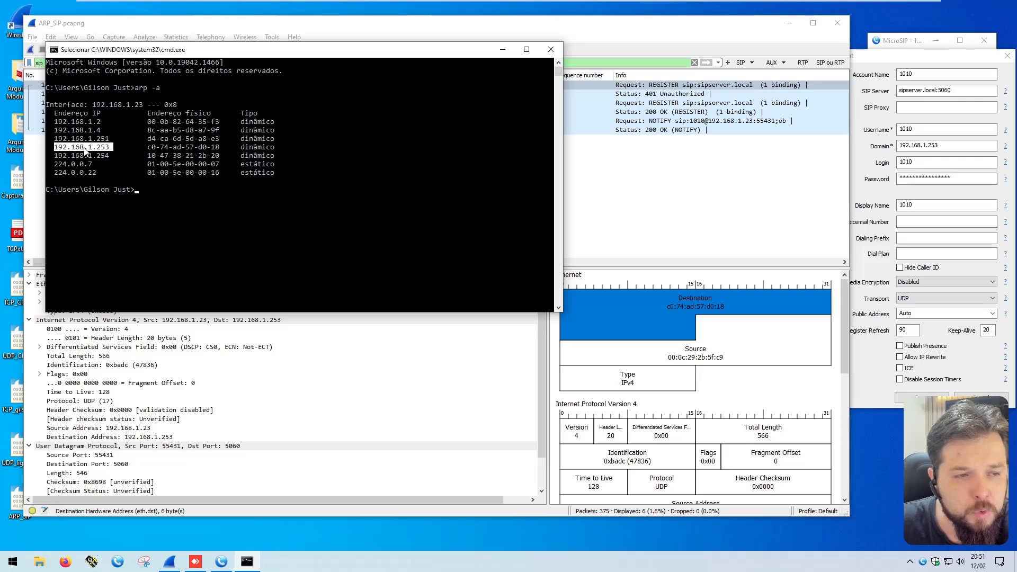
{"action": "left_click_drag", "start_coordinate": [150, 149], "coordinate": [223, 148]}
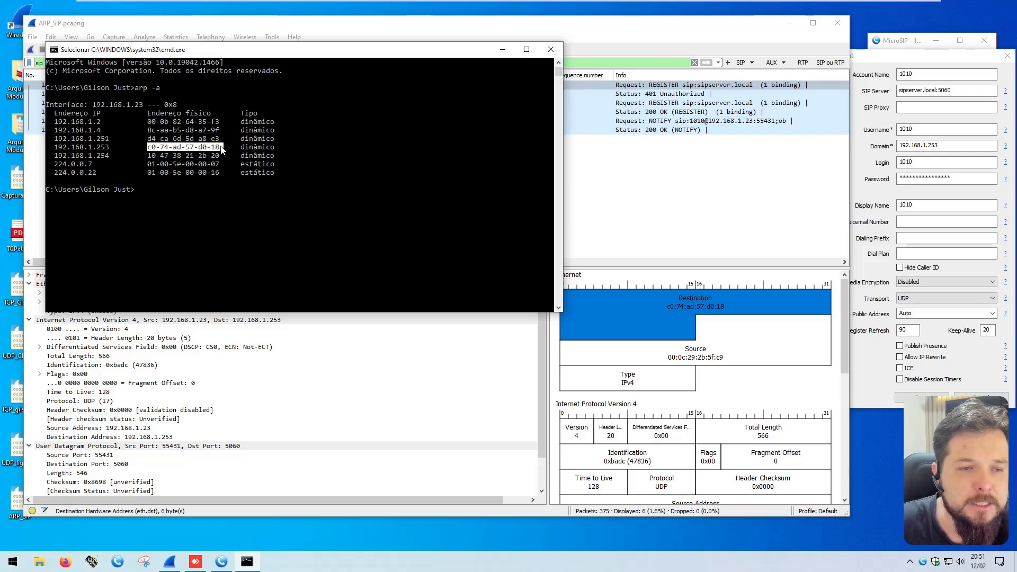
{"action": "left_click_drag", "start_coordinate": [212, 63], "coordinate": [457, 30]}
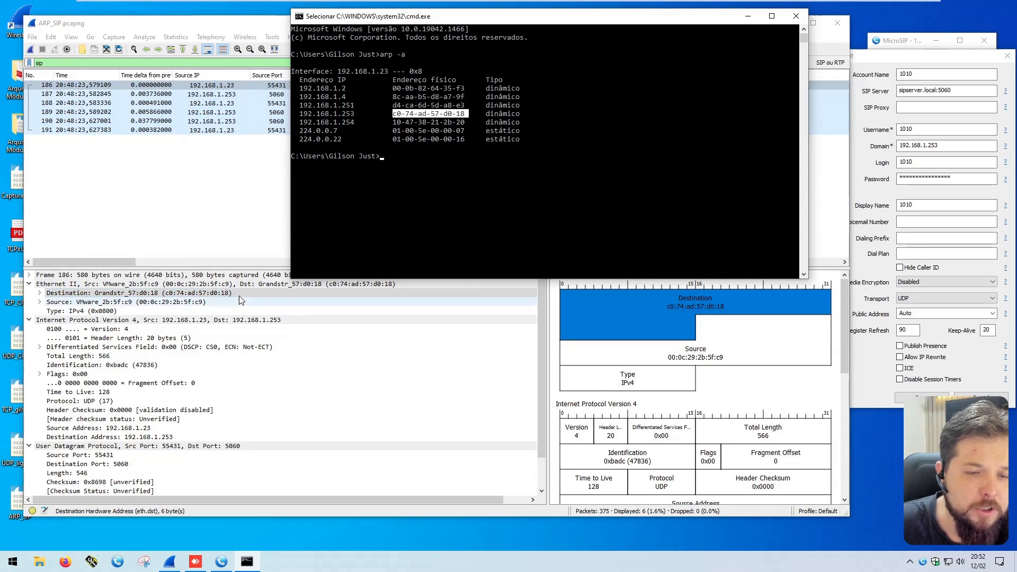
{"action": "left_click_drag", "start_coordinate": [428, 113], "coordinate": [462, 116]}
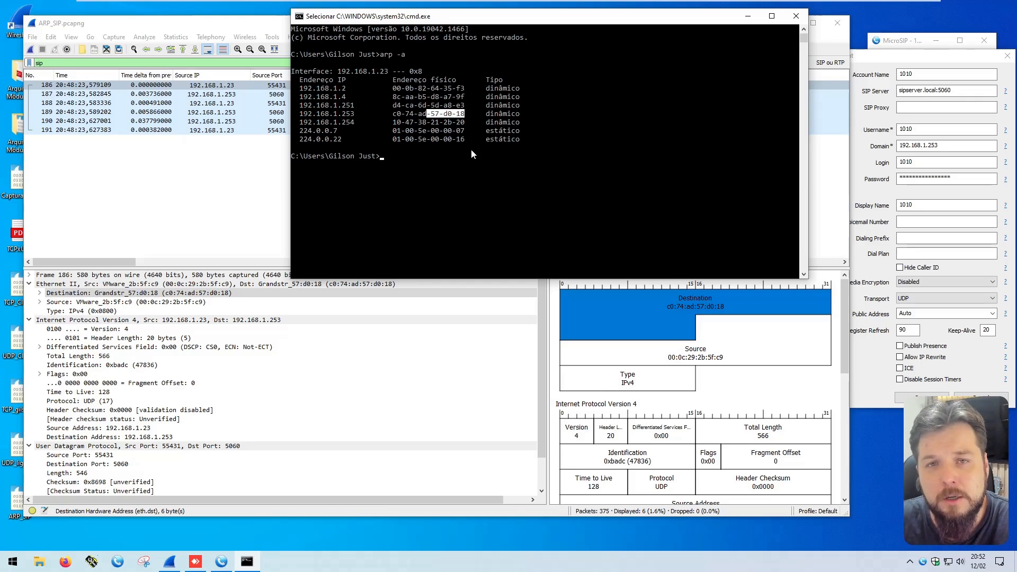
Extend the Wireshark display filter to "sip or arp" and apply it.
{"action": "left_click", "coordinate": [165, 183]}
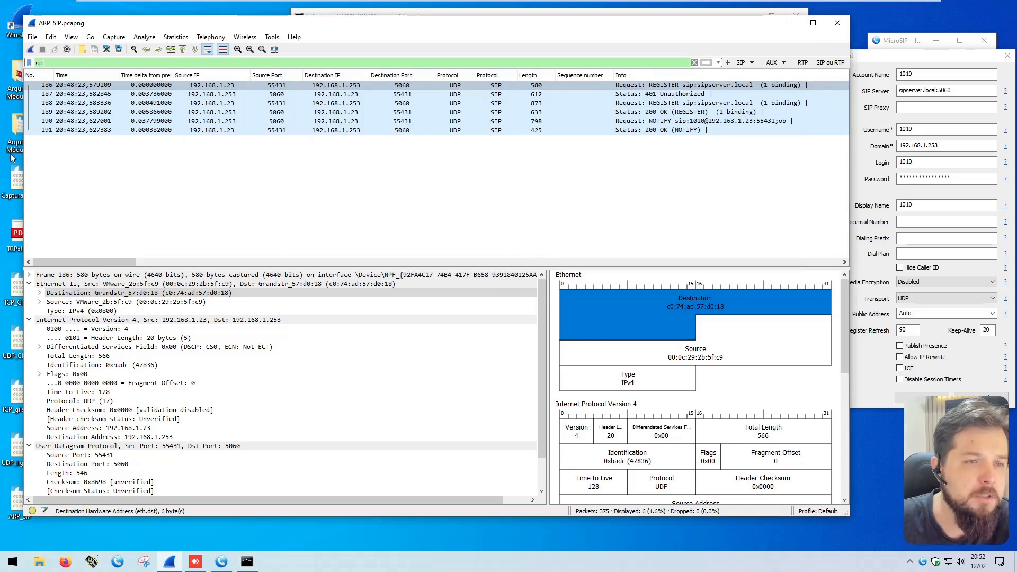
{"action": "type", "text": "or arp"}
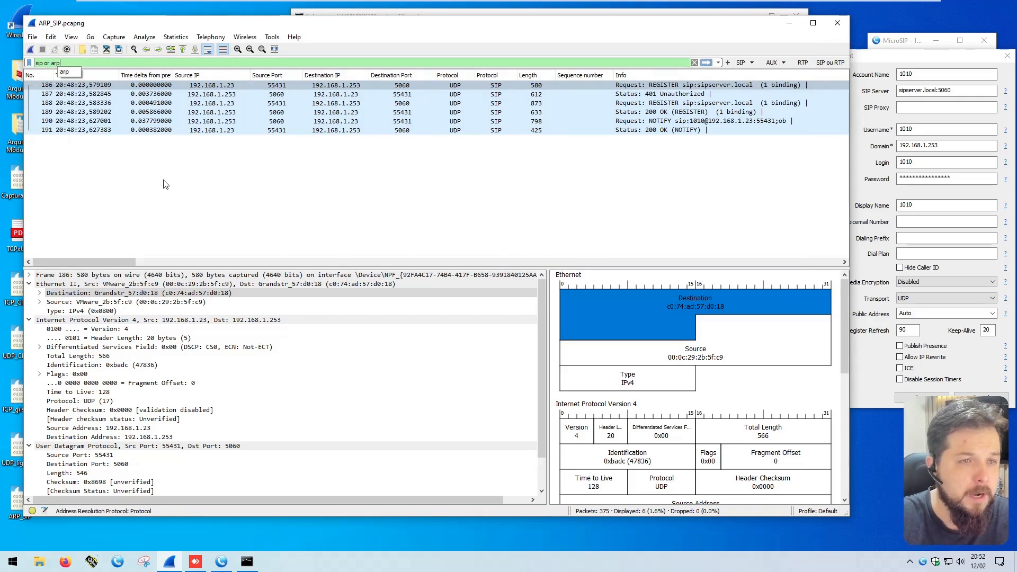
{"action": "key", "text": "Return"}
Examine the first REGISTER packet's time, source IP, destination IP and destination port in the packet list.
{"action": "left_click", "coordinate": [97, 167]}
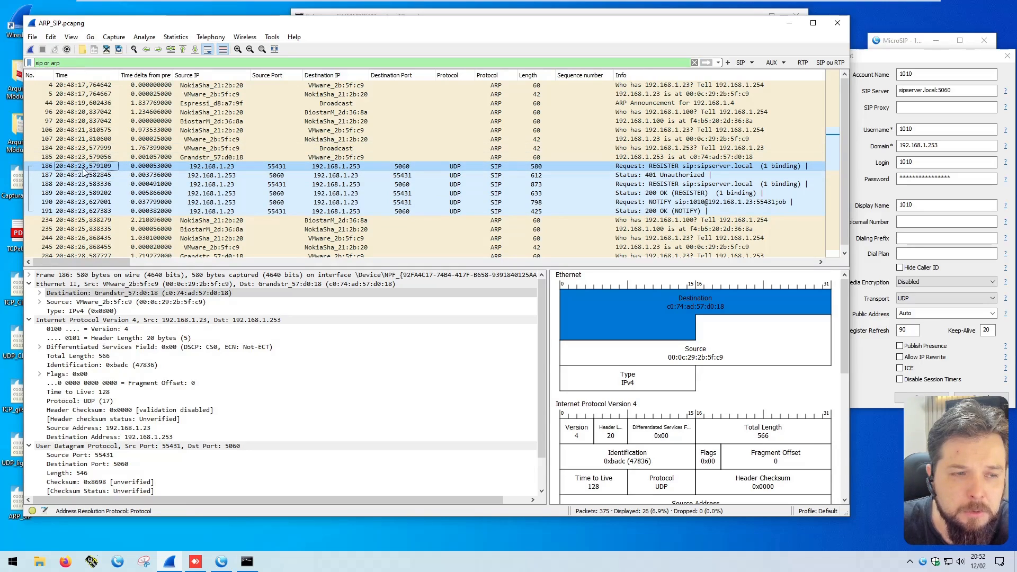
{"action": "left_click", "coordinate": [209, 168]}
{"action": "left_click", "coordinate": [342, 167]}
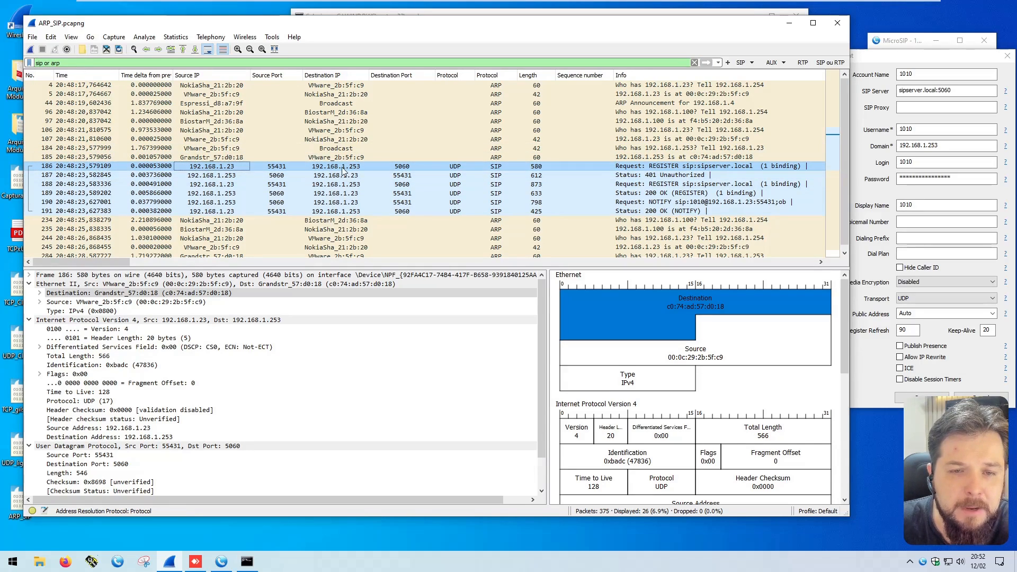
{"action": "left_click", "coordinate": [213, 167]}
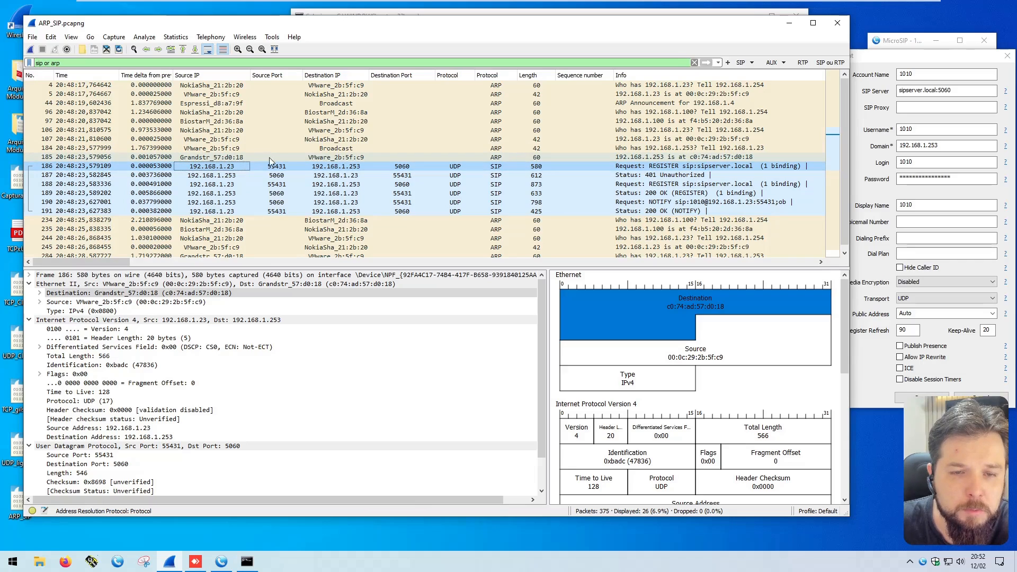
{"action": "left_click", "coordinate": [342, 168]}
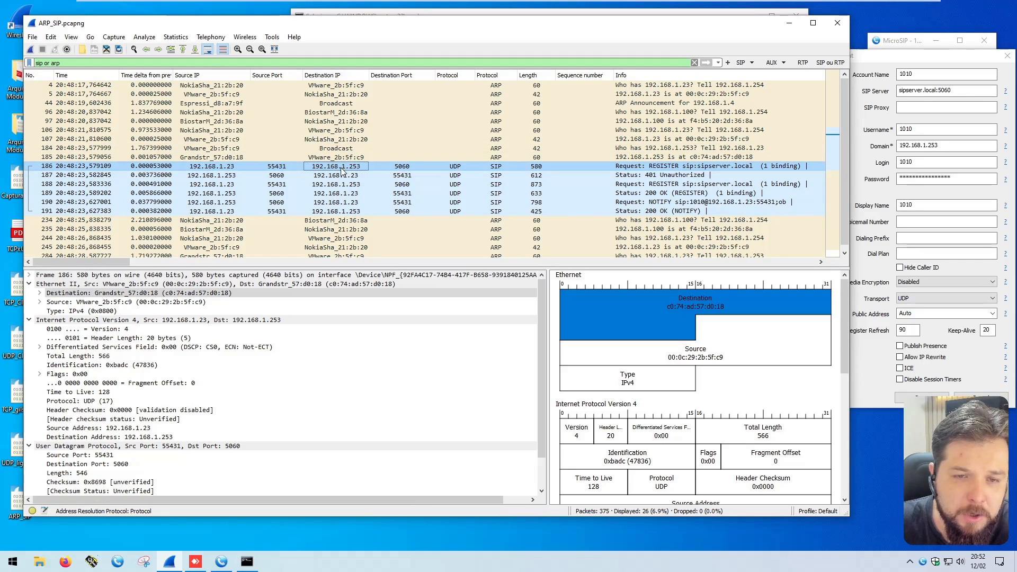
{"action": "left_click", "coordinate": [404, 168]}
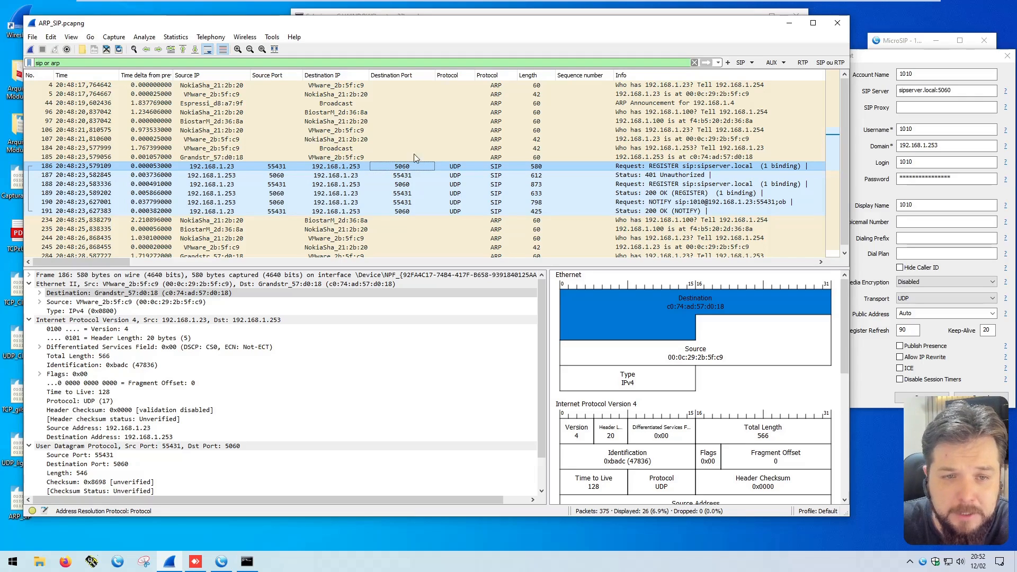
Select the ARP request just before the REGISTER exchange and examine its source, Info text and Ethernet II destination.
{"action": "left_click", "coordinate": [207, 148]}
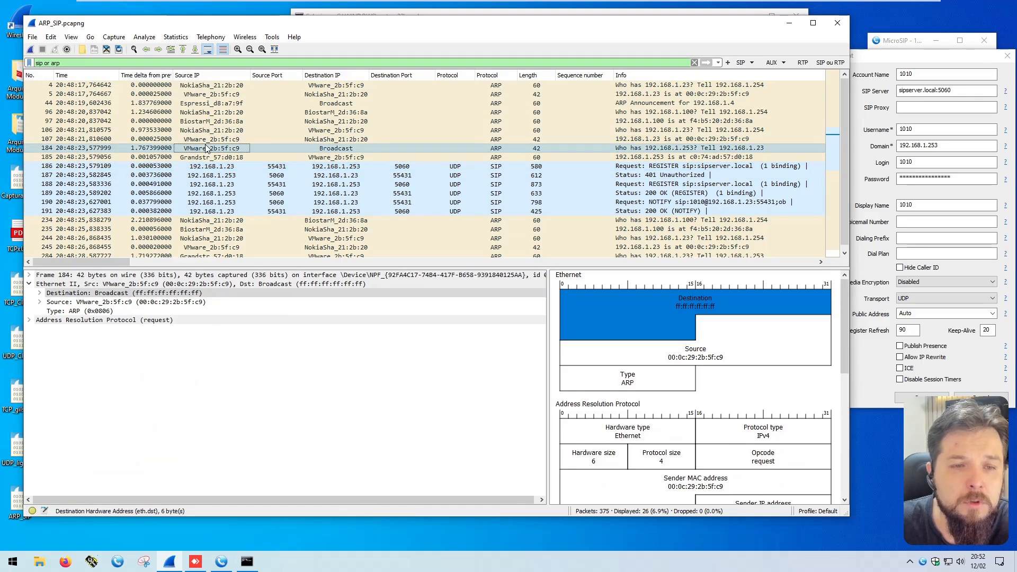
{"action": "left_click", "coordinate": [628, 150]}
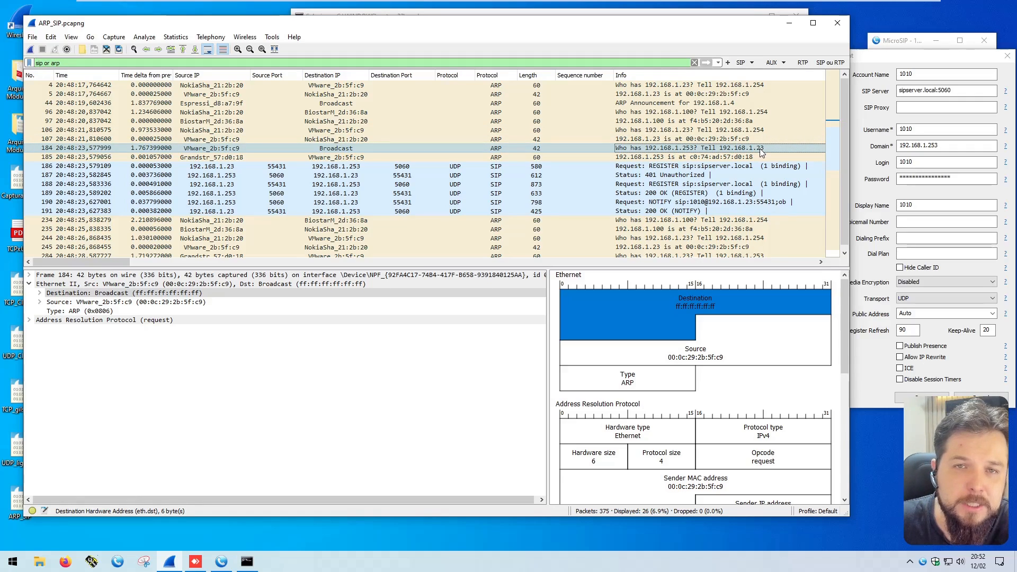
{"action": "left_click", "coordinate": [211, 148]}
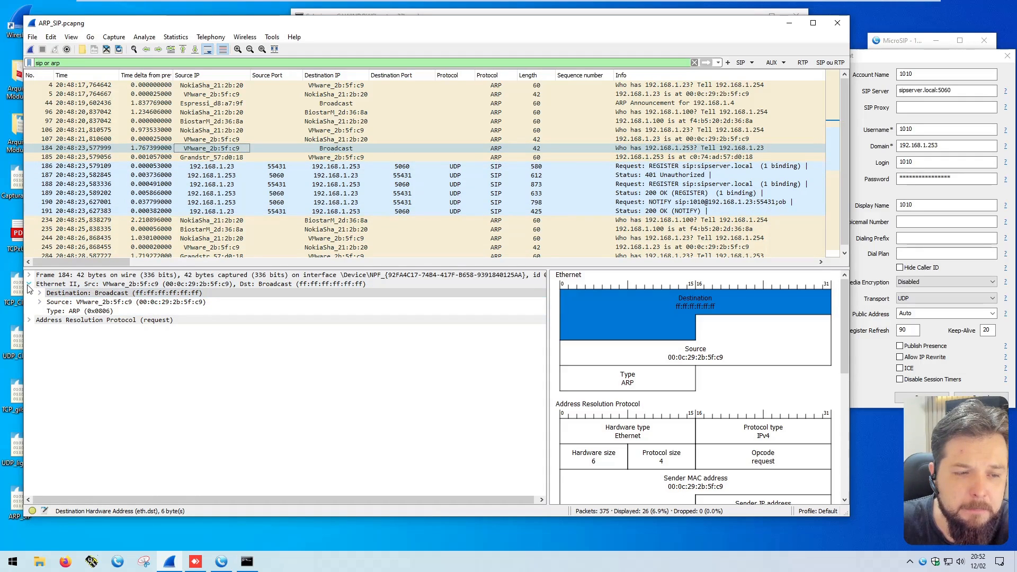
{"action": "left_click", "coordinate": [74, 284]}
{"action": "left_click", "coordinate": [85, 293]}
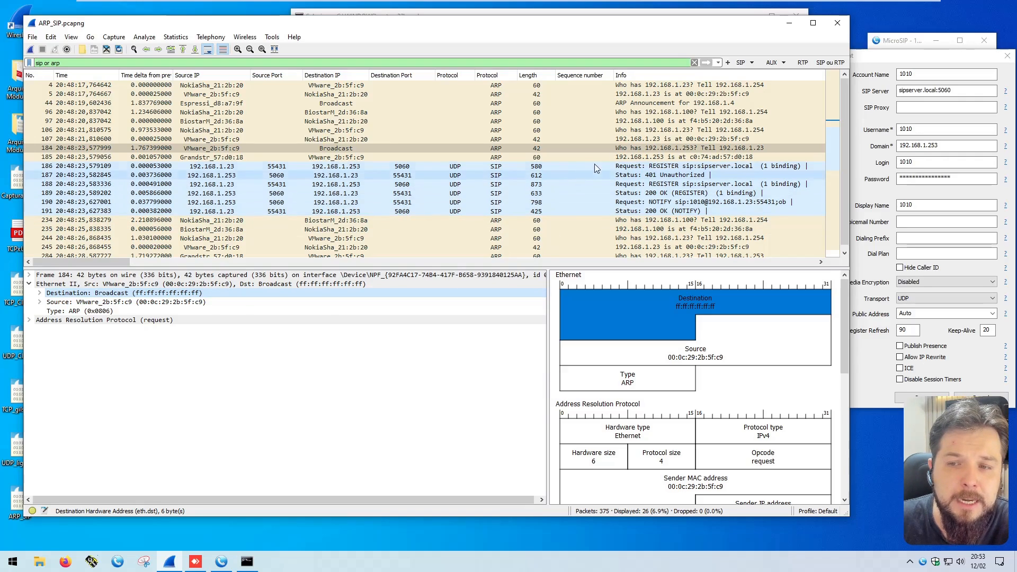
{"action": "left_click", "coordinate": [658, 149]}
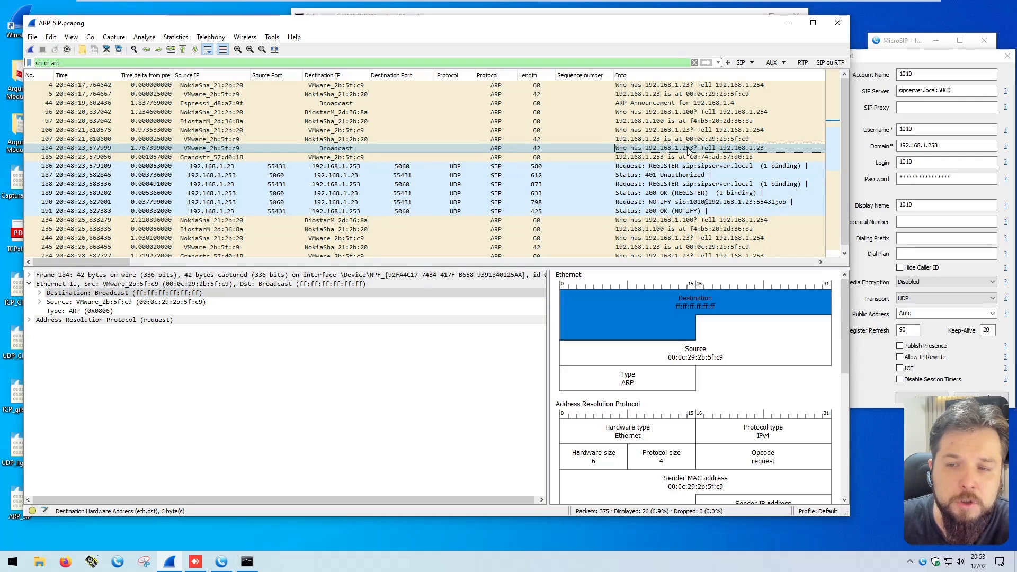
Expand the request's Address Resolution Protocol layer and inspect its hardware type, protocol type, opcode and sender MAC address.
{"action": "left_click", "coordinate": [30, 320]}
{"action": "left_click", "coordinate": [90, 320]}
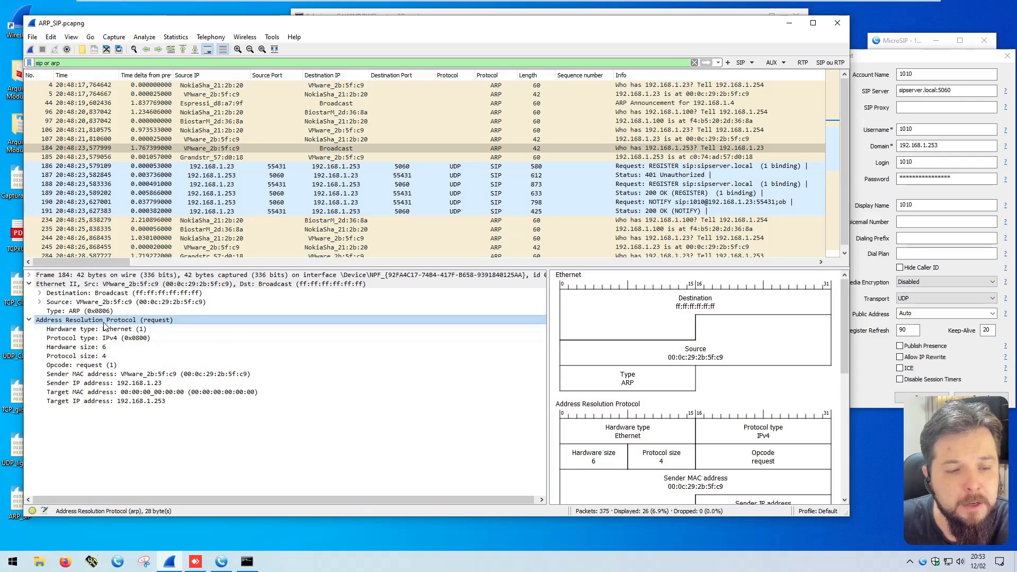
{"action": "left_click", "coordinate": [126, 330]}
{"action": "left_click", "coordinate": [121, 339]}
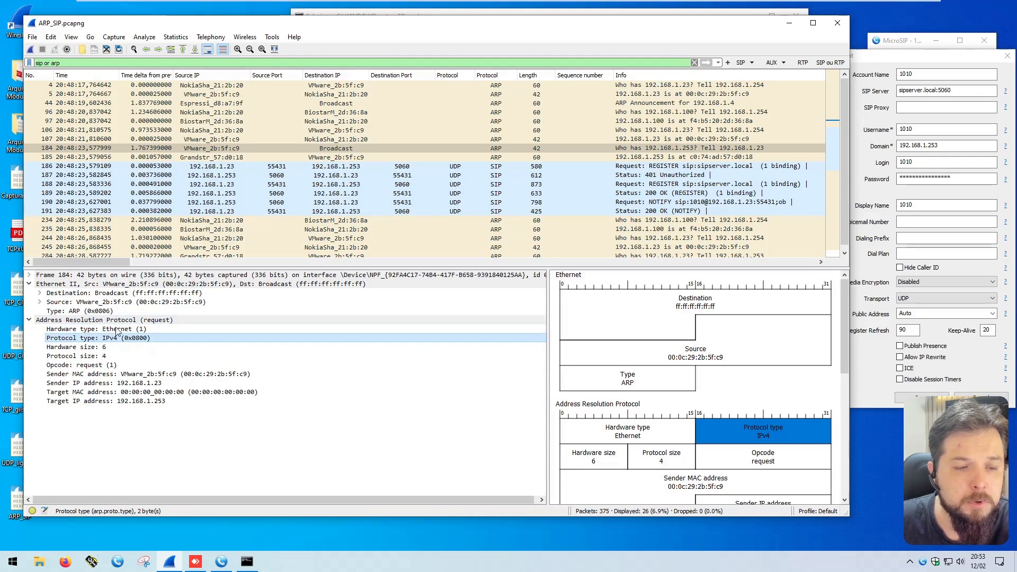
{"action": "left_click", "coordinate": [102, 366]}
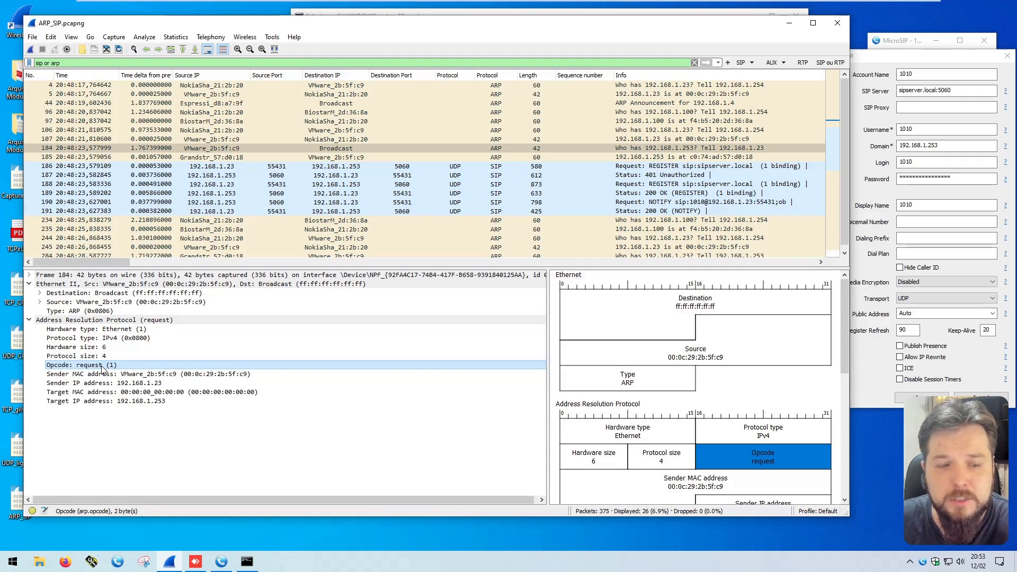
{"action": "left_click", "coordinate": [66, 375]}
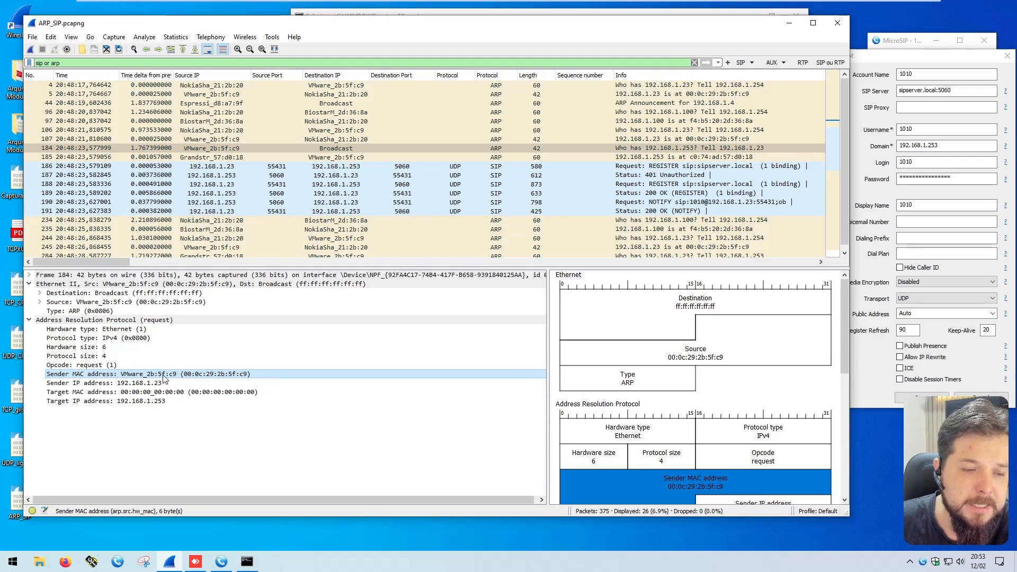
Switch back to the Command Prompt and run ipconfig /all.
{"action": "left_click", "coordinate": [247, 561]}
{"action": "left_click", "coordinate": [415, 215]}
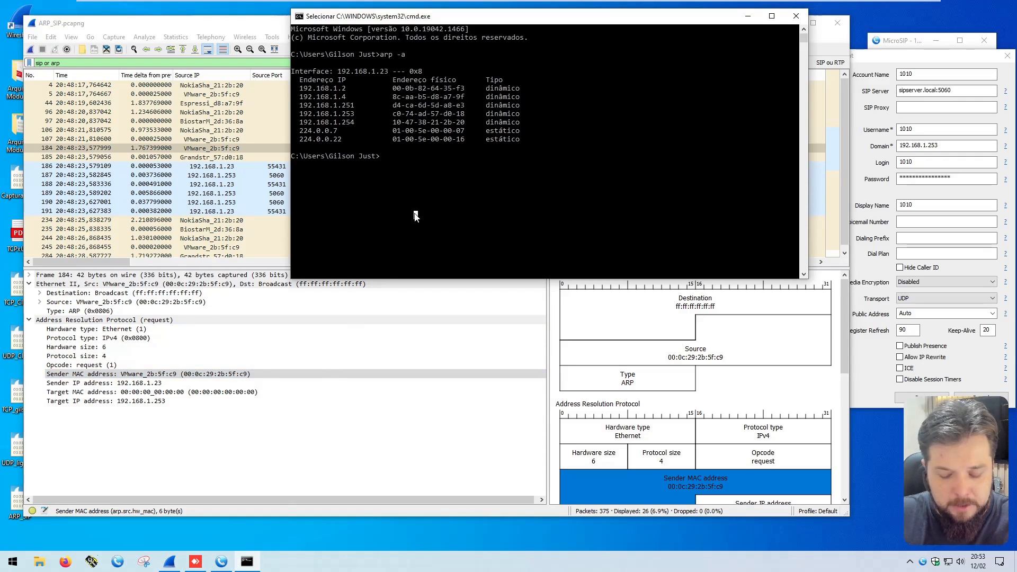
{"action": "type", "text": "ipconfig /all"}
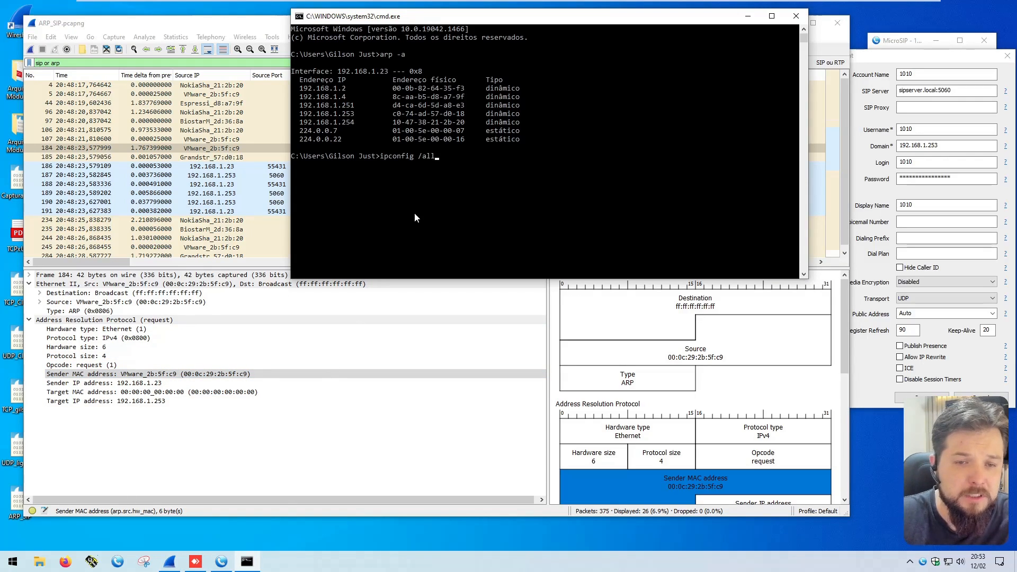
{"action": "key", "text": "Return"}
Check the LAN adapter's physical address and IPv4 address in the ipconfig output against the ARP request's sender fields.
{"action": "left_click_drag", "start_coordinate": [300, 164], "coordinate": [369, 165]}
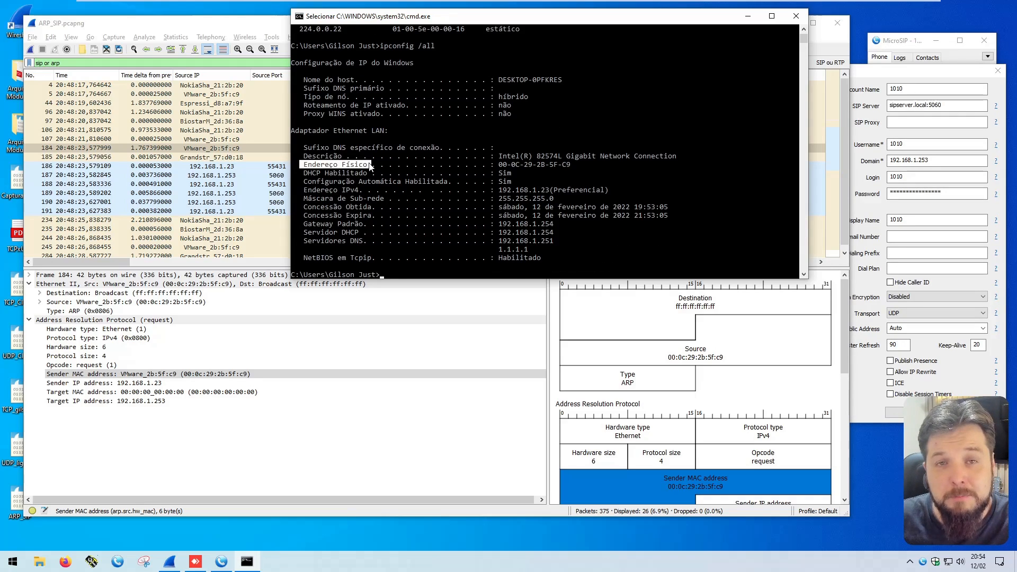
{"action": "left_click_drag", "start_coordinate": [499, 190], "coordinate": [550, 193]}
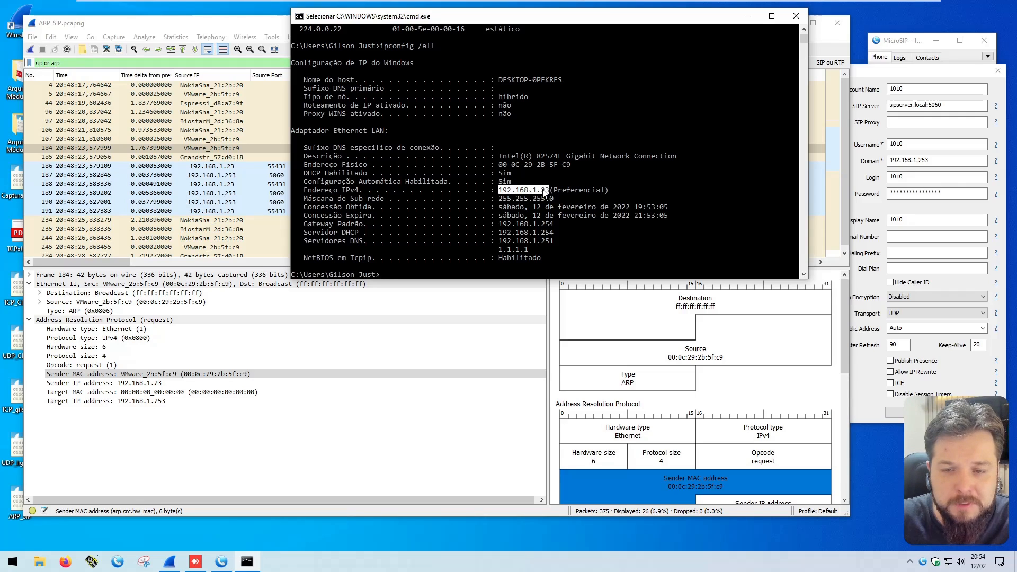
{"action": "left_click_drag", "start_coordinate": [883, 77], "coordinate": [874, 58]}
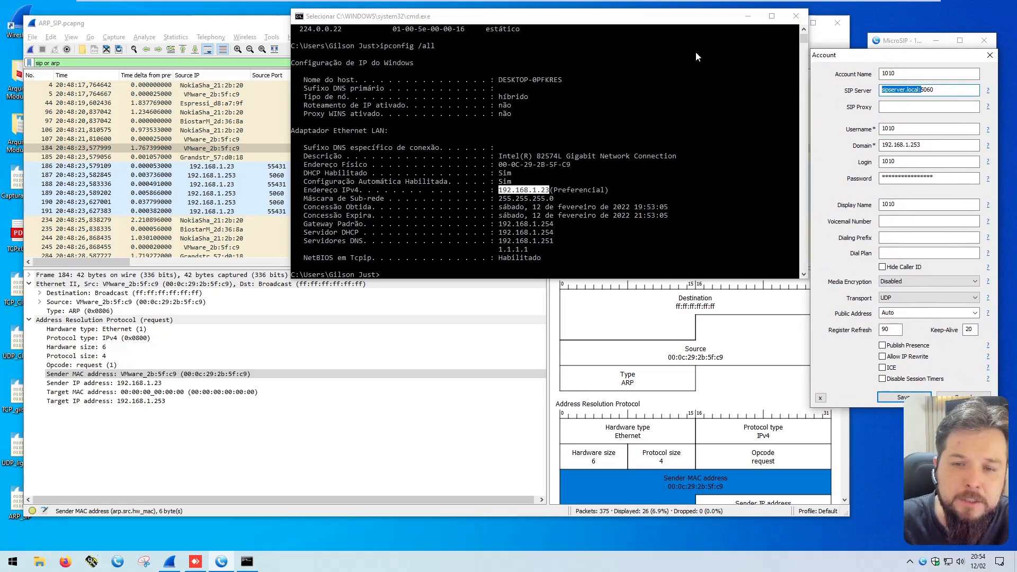
{"action": "left_click", "coordinate": [540, 168]}
{"action": "left_click_drag", "start_coordinate": [537, 164], "coordinate": [570, 167]}
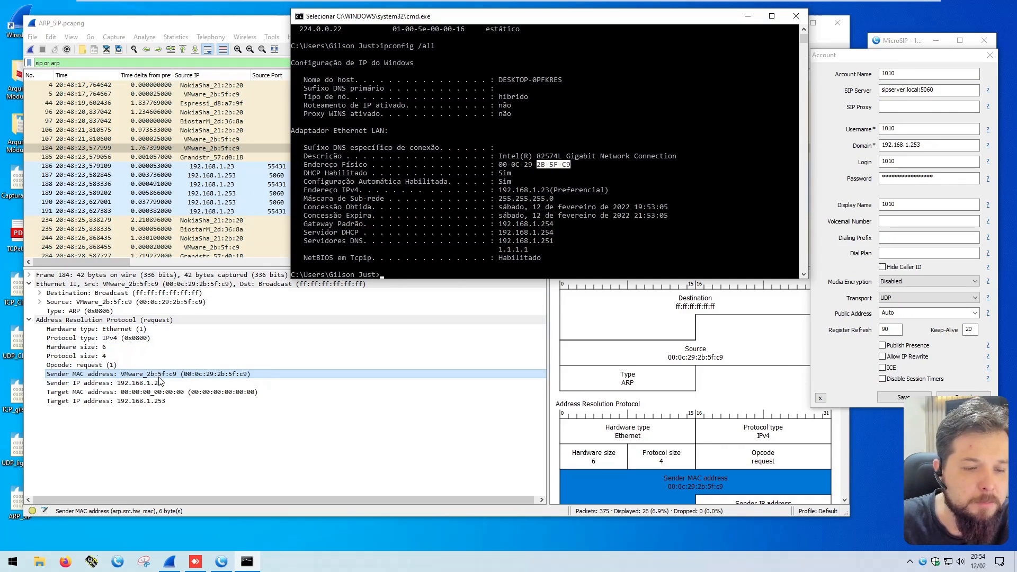
Inspect the ARP request's sender MAC, sender IP and target MAC fields in Wireshark alongside its Ethernet II destination.
{"action": "left_click", "coordinate": [114, 374]}
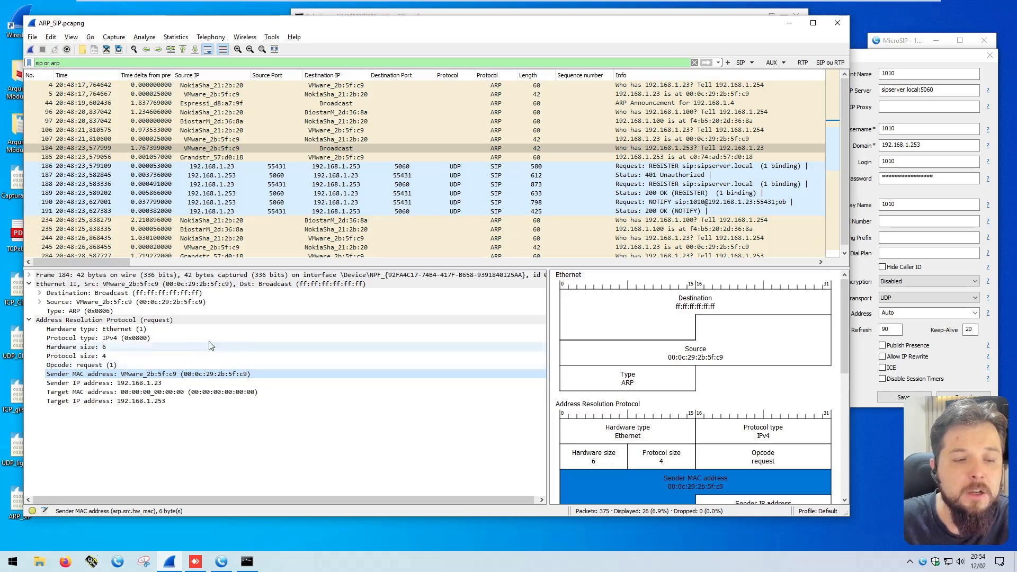
{"action": "left_click", "coordinate": [97, 384]}
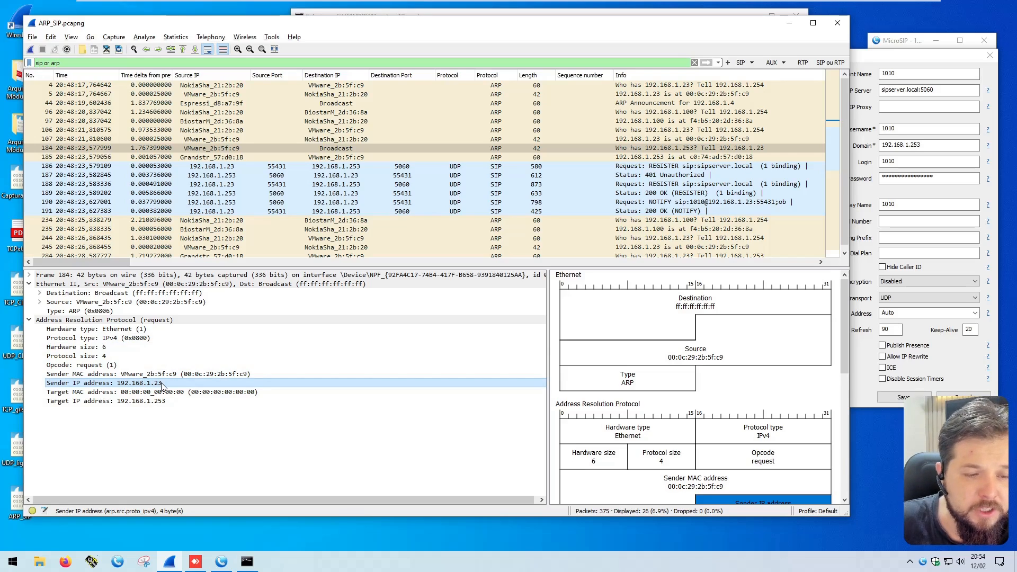
{"action": "left_click", "coordinate": [137, 393]}
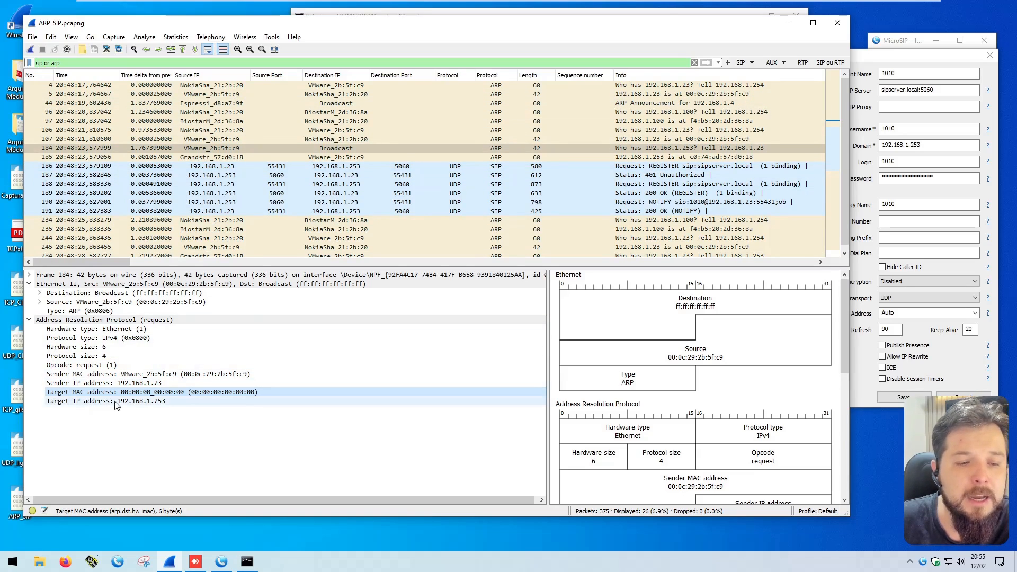
{"action": "left_click", "coordinate": [169, 293]}
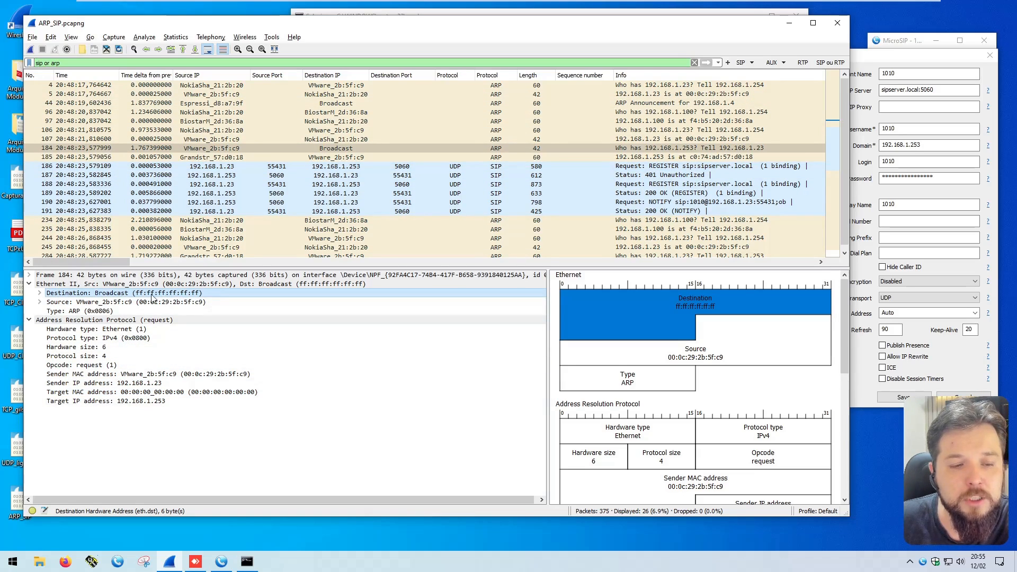
{"action": "left_click", "coordinate": [148, 377]}
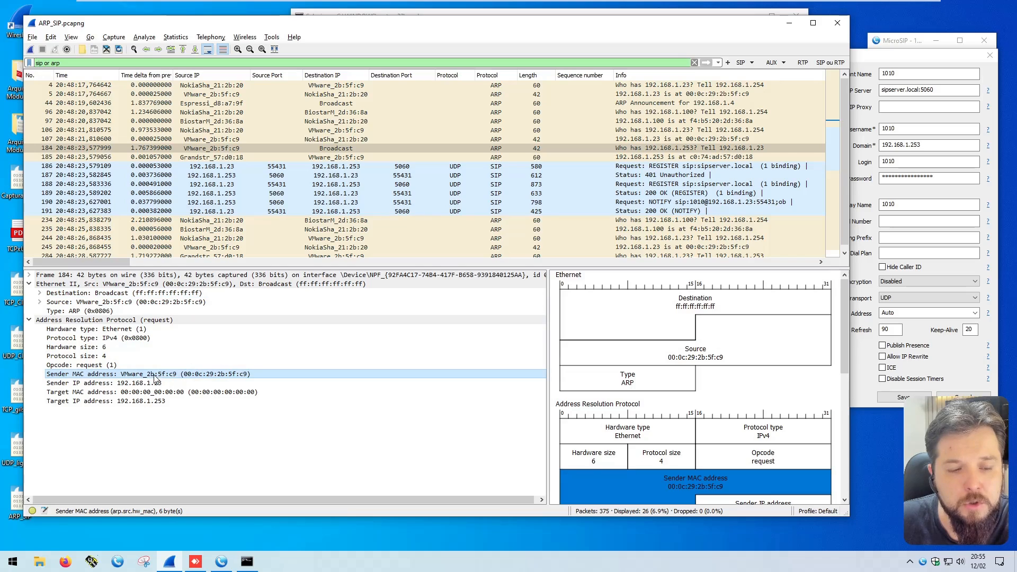
Inspect the ARP request's sender IP, target IP and target MAC, comparing the target IP with the first SIP REGISTER packet's destination.
{"action": "left_click", "coordinate": [148, 383]}
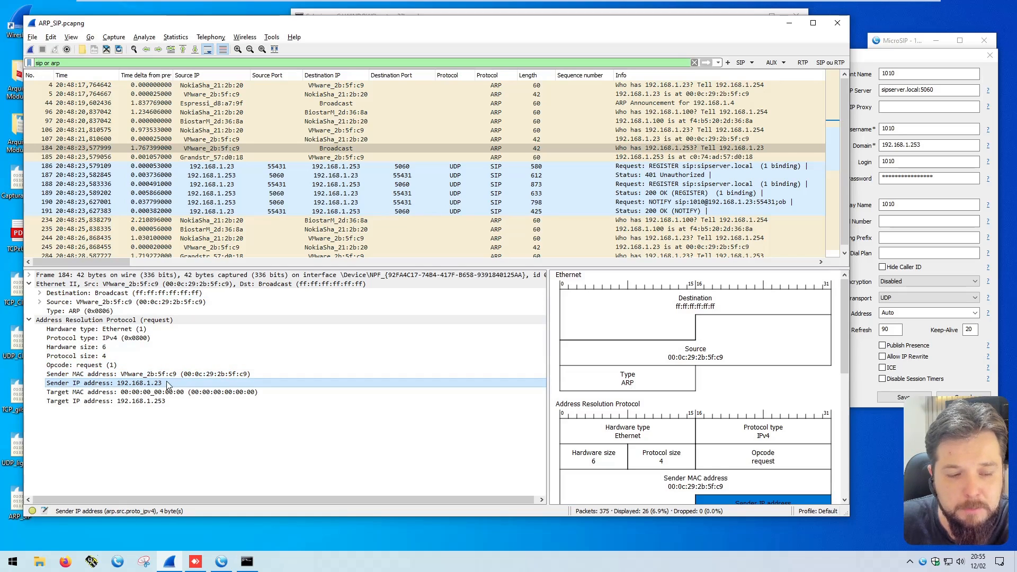
{"action": "left_click", "coordinate": [140, 401]}
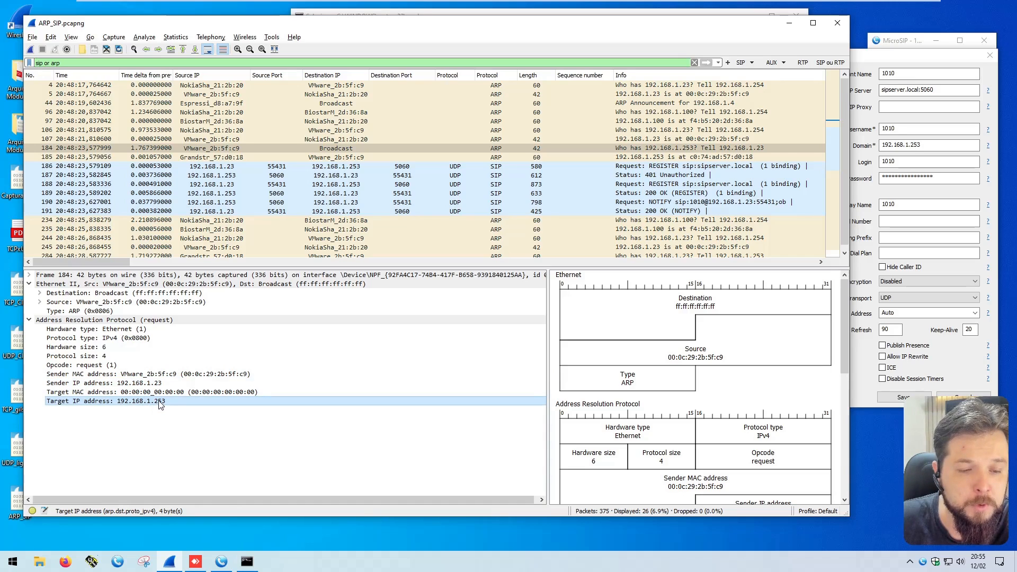
{"action": "left_click", "coordinate": [336, 166]}
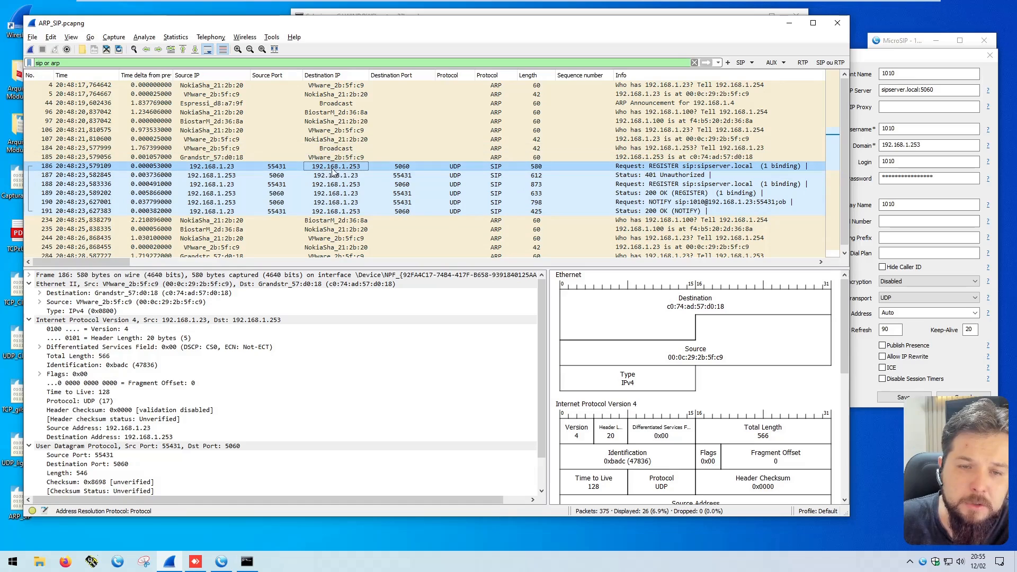
{"action": "key", "text": "Up"}
{"action": "key", "text": "Up"}
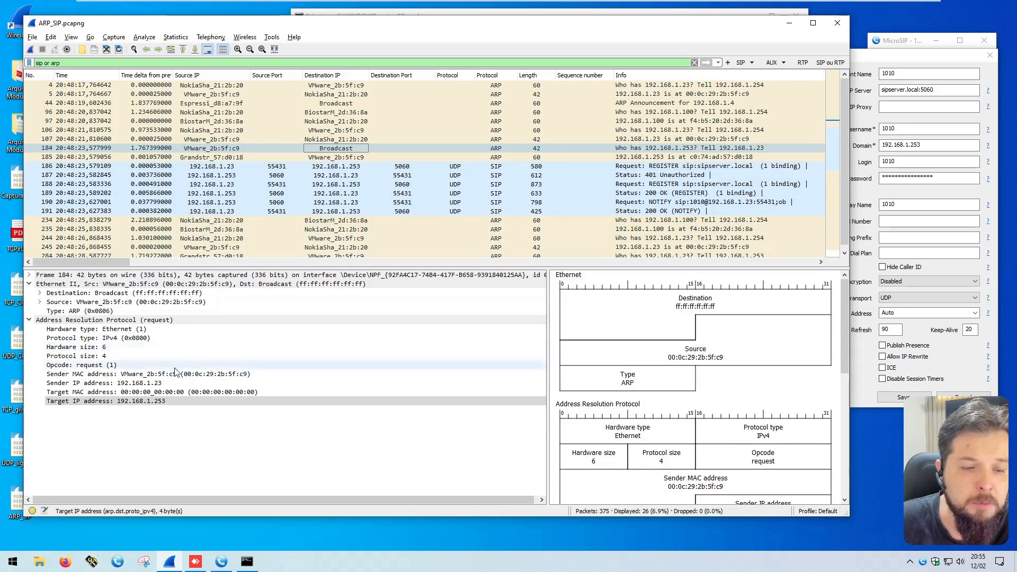
{"action": "left_click", "coordinate": [168, 393]}
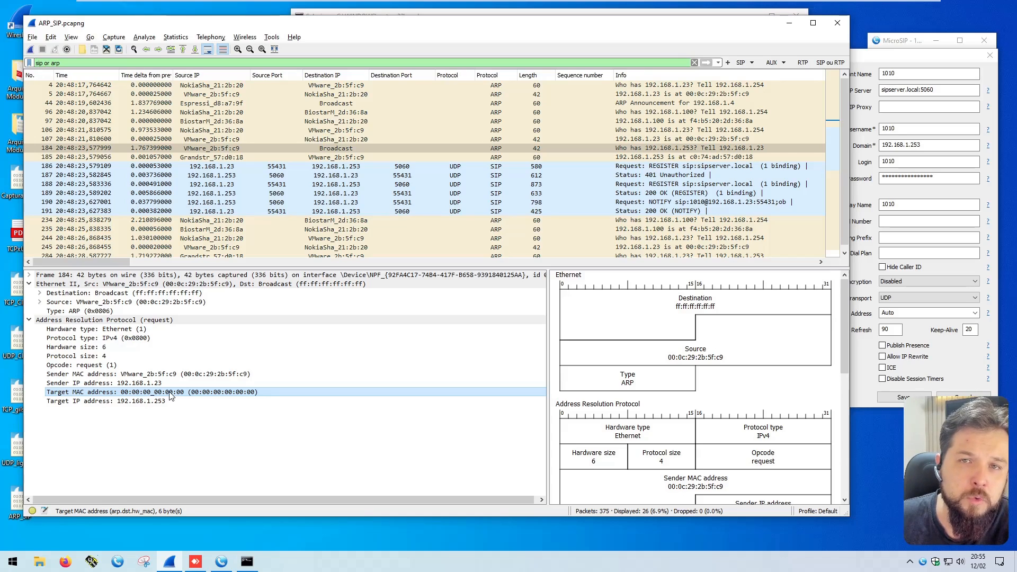
Inspect the ARP reply from 192.168.1.253, comparing its Ethernet destination with the LAN adapter's physical address in Command Prompt and checking its sender MAC.
{"action": "left_click", "coordinate": [188, 158]}
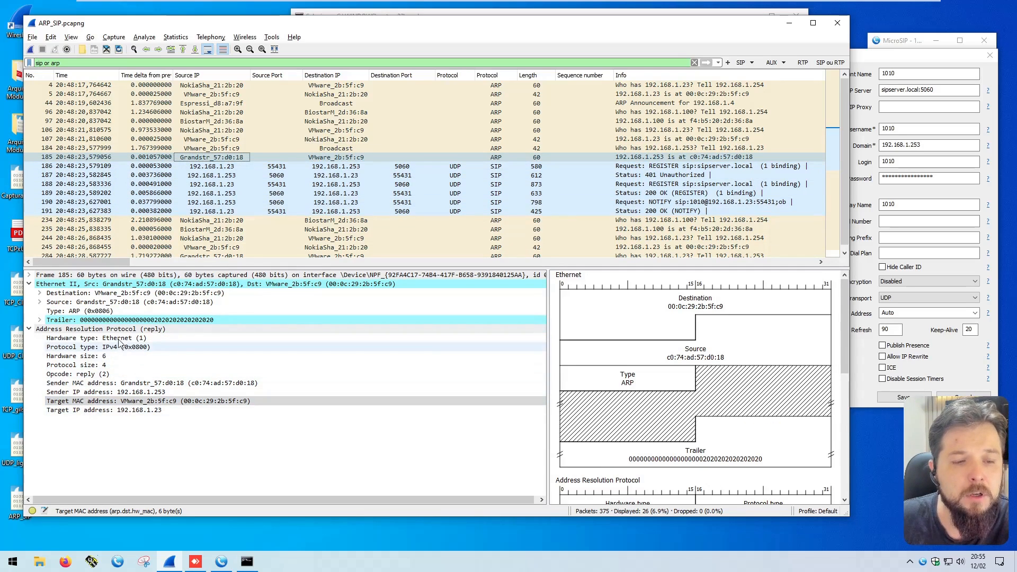
{"action": "left_click", "coordinate": [95, 303]}
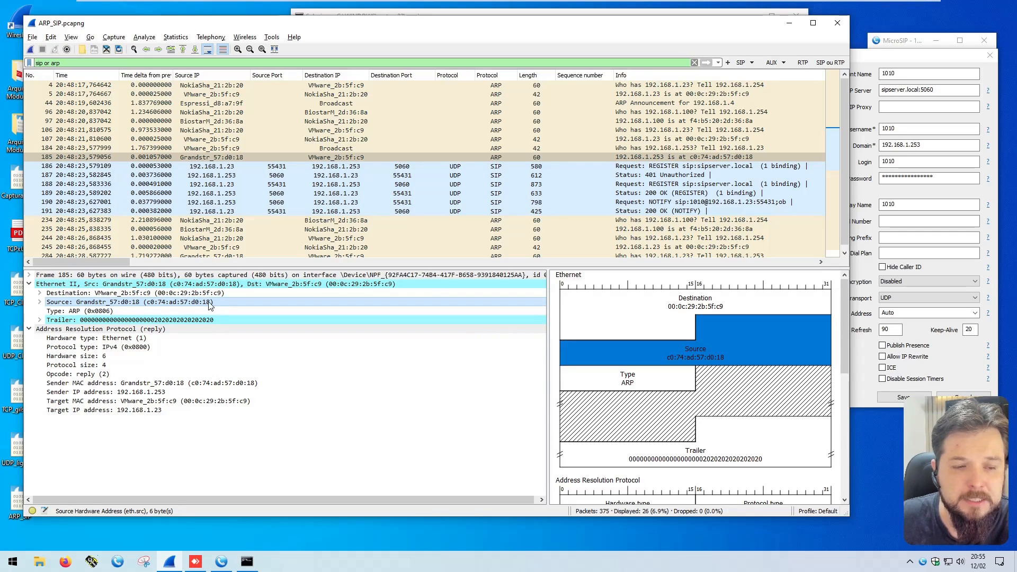
{"action": "left_click", "coordinate": [90, 294]}
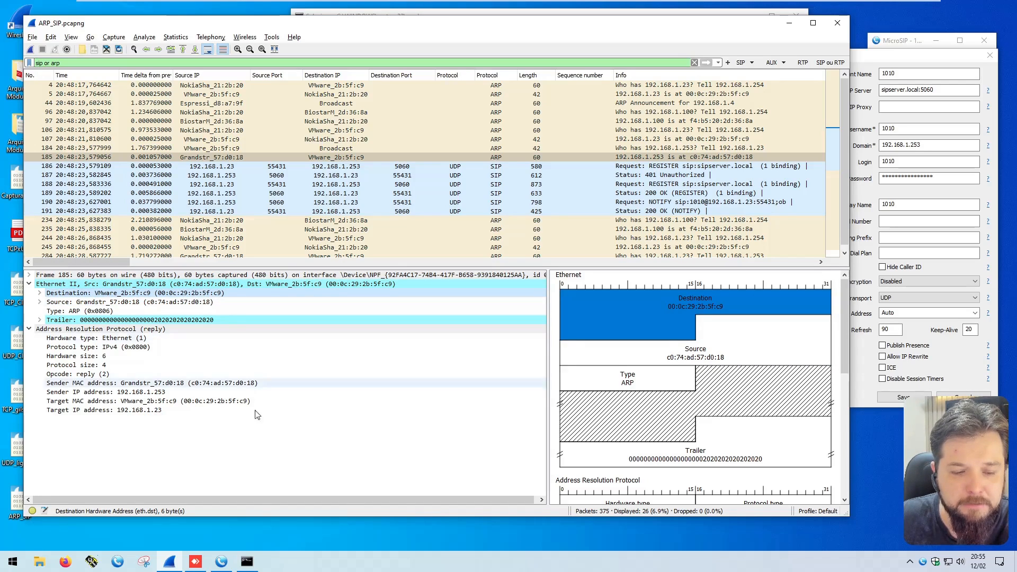
{"action": "key", "text": "alt+Tab"}
{"action": "left_click_drag", "start_coordinate": [537, 165], "coordinate": [569, 167]}
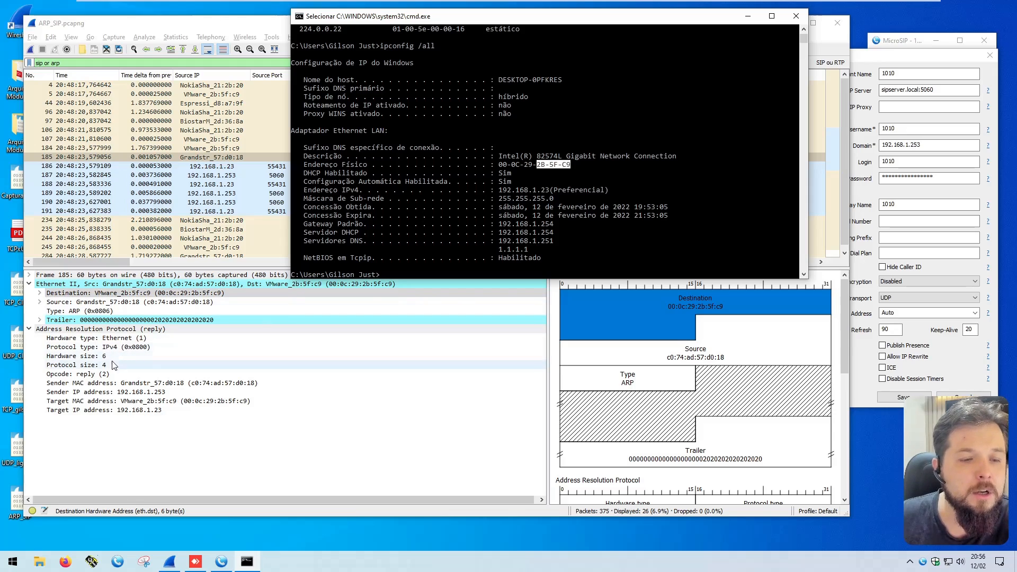
{"action": "key", "text": "alt+Tab"}
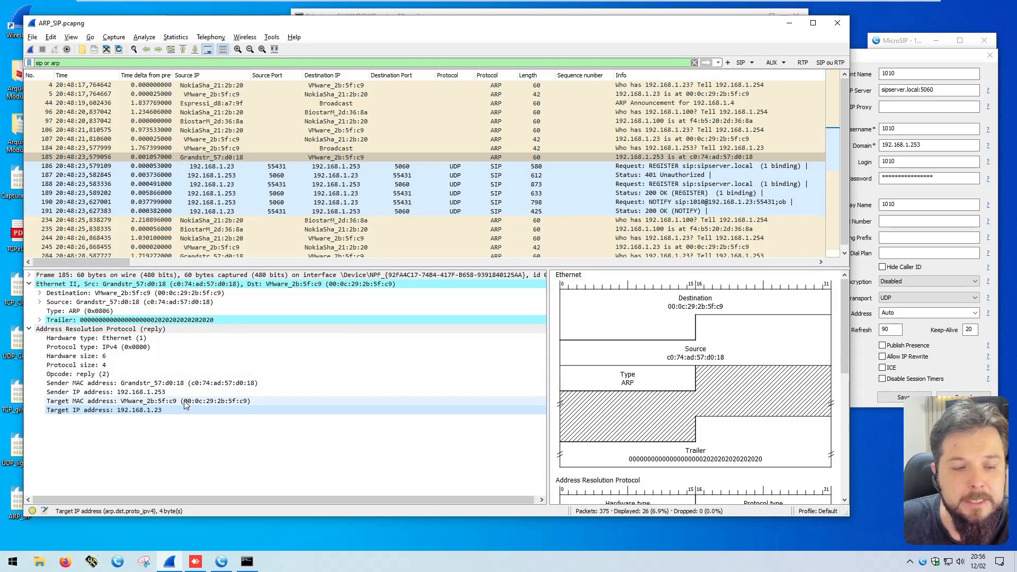
{"action": "left_click", "coordinate": [236, 383]}
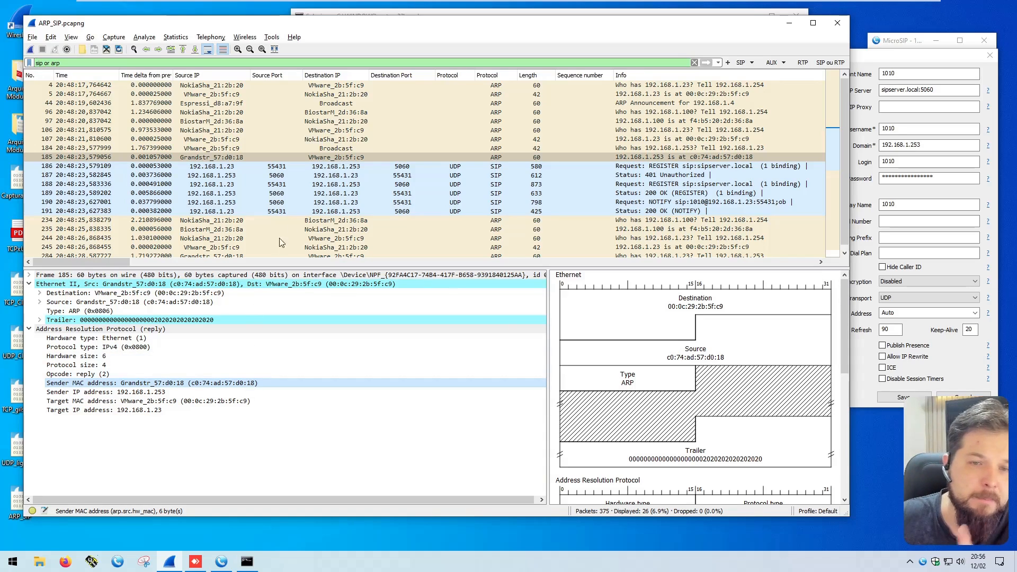
Expand the first SIP REGISTER packet's frame details, inspect its ports and protocols, and check the SIP server address in MicroSIP's account settings.
{"action": "left_click", "coordinate": [352, 166]}
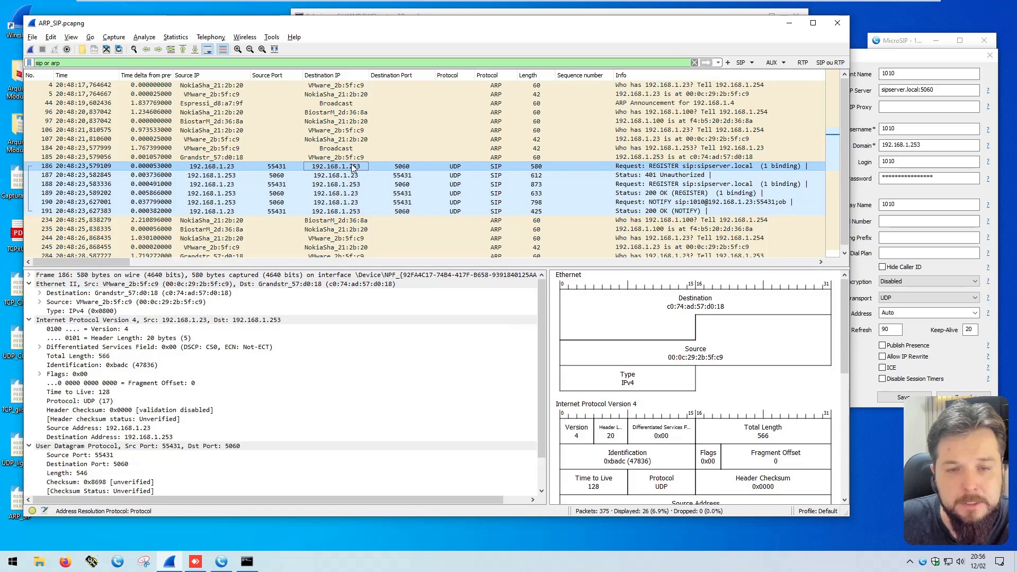
{"action": "left_click", "coordinate": [409, 167]}
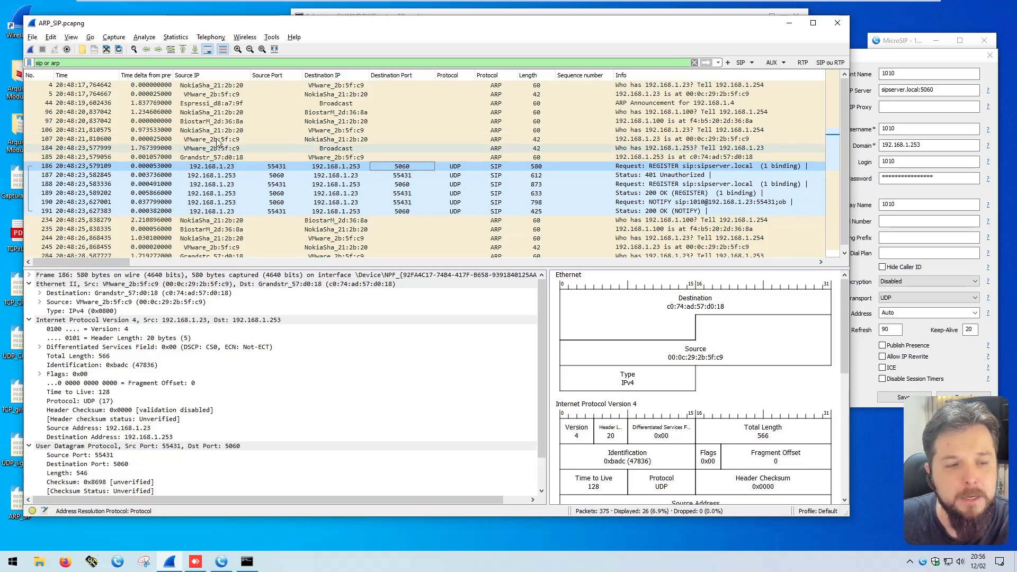
{"action": "left_click", "coordinate": [30, 276]}
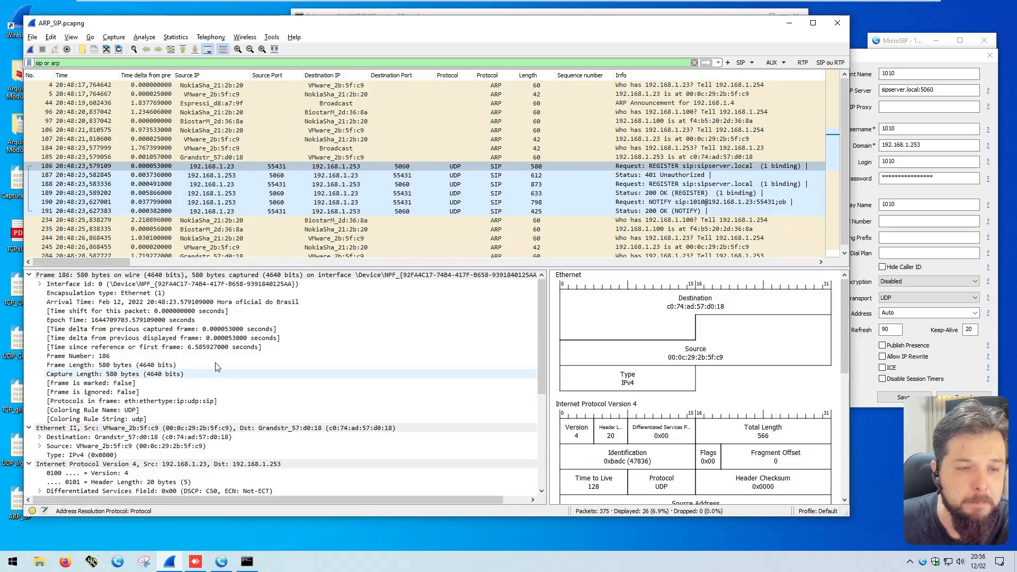
{"action": "left_click", "coordinate": [297, 166]}
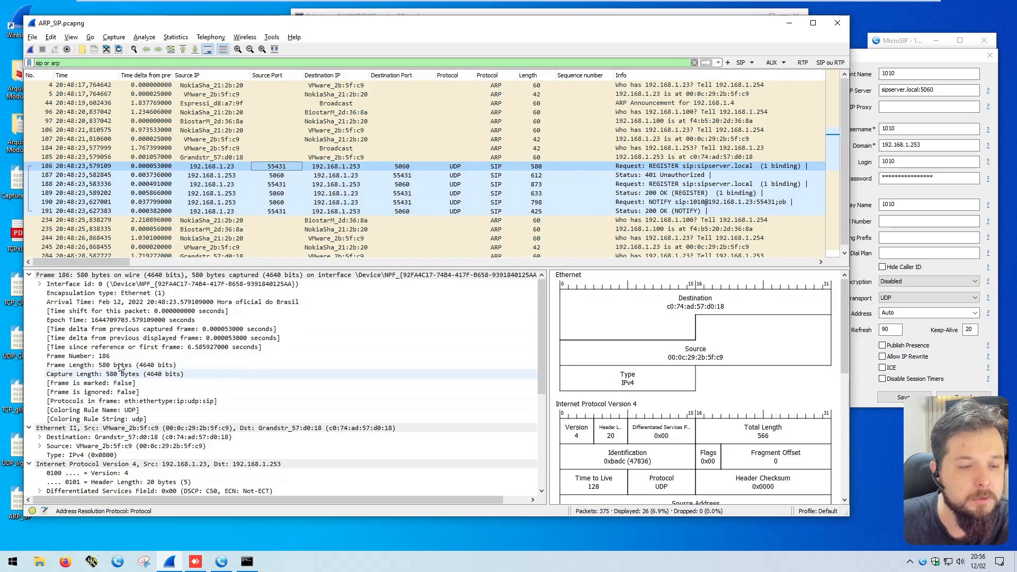
{"action": "left_click", "coordinate": [164, 401]}
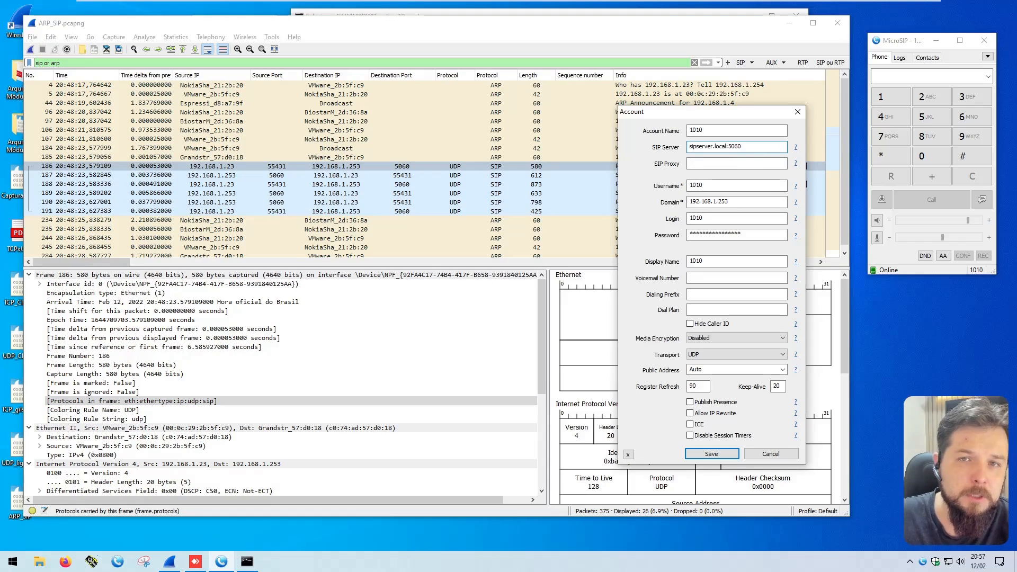
{"action": "left_click_drag", "start_coordinate": [741, 146], "coordinate": [690, 146]}
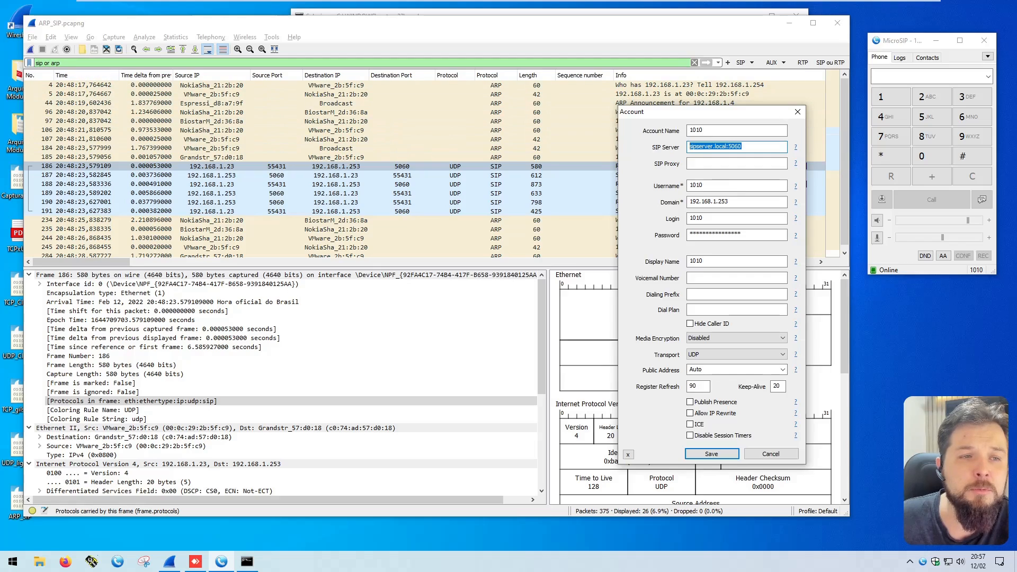
Return to Wireshark, review the remaining filtered packets and start a new live capture on the LAN interface.
{"action": "left_click_drag", "start_coordinate": [62, 63], "coordinate": [35, 63]}
{"action": "scroll", "coordinate": [317, 154], "scroll_direction": "down", "scroll_amount": 3}
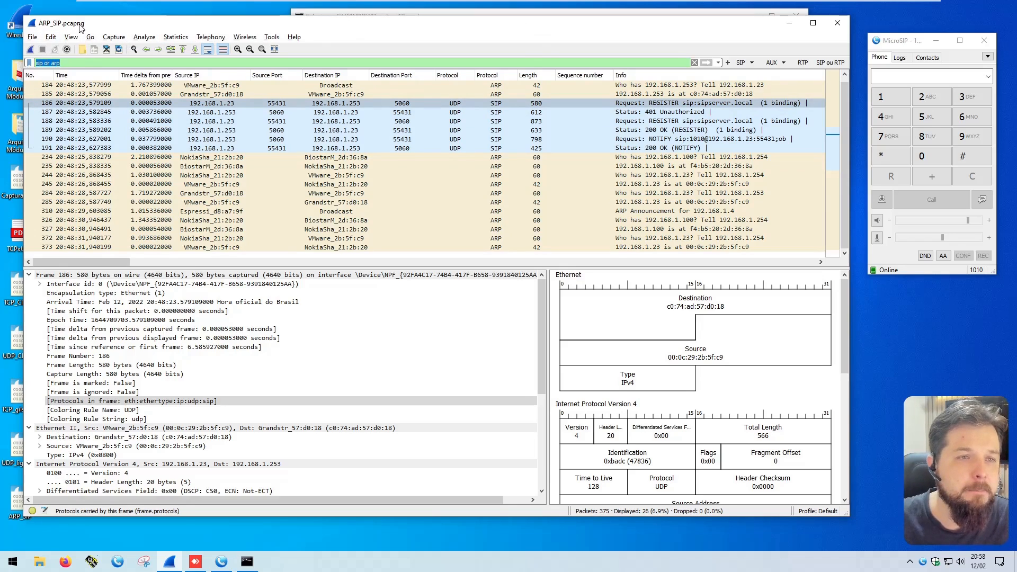
{"action": "left_click_drag", "start_coordinate": [79, 26], "coordinate": [91, 25]}
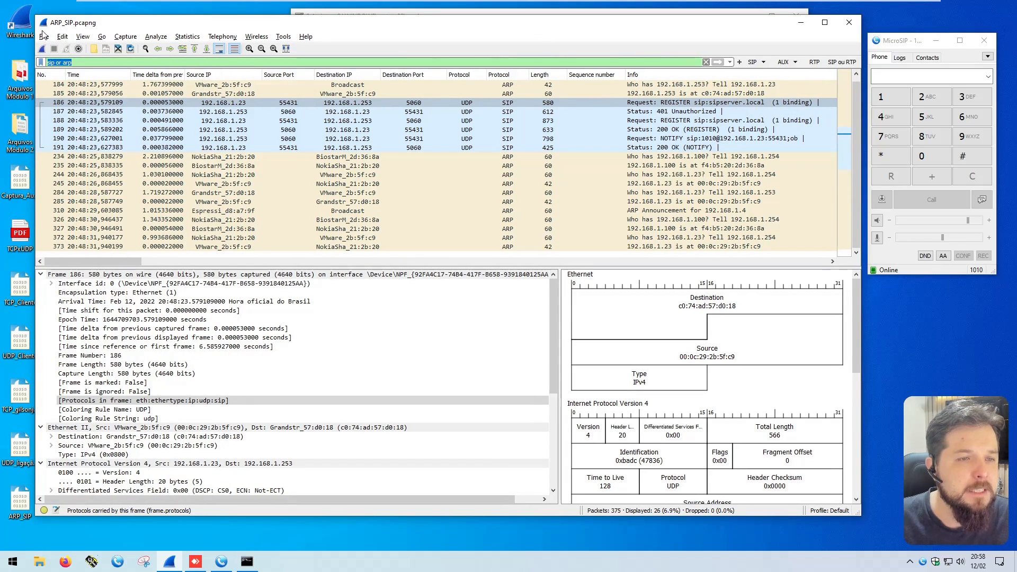
{"action": "left_click", "coordinate": [41, 49]}
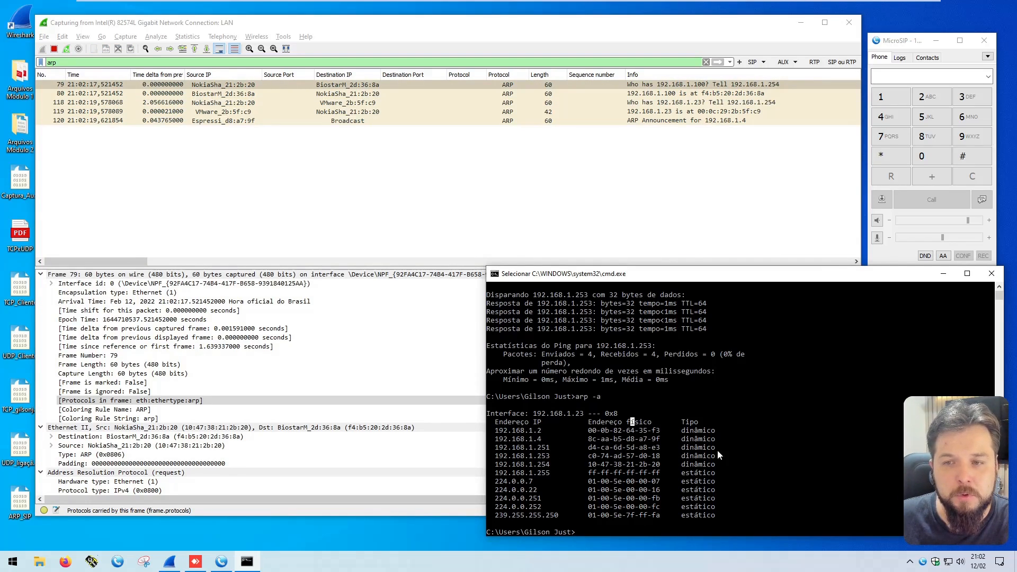
Ping 192.168.1.5 from the Command Prompt, and stop the Wireshark capture once the ping finishes.
{"action": "type", "text": "pi"}
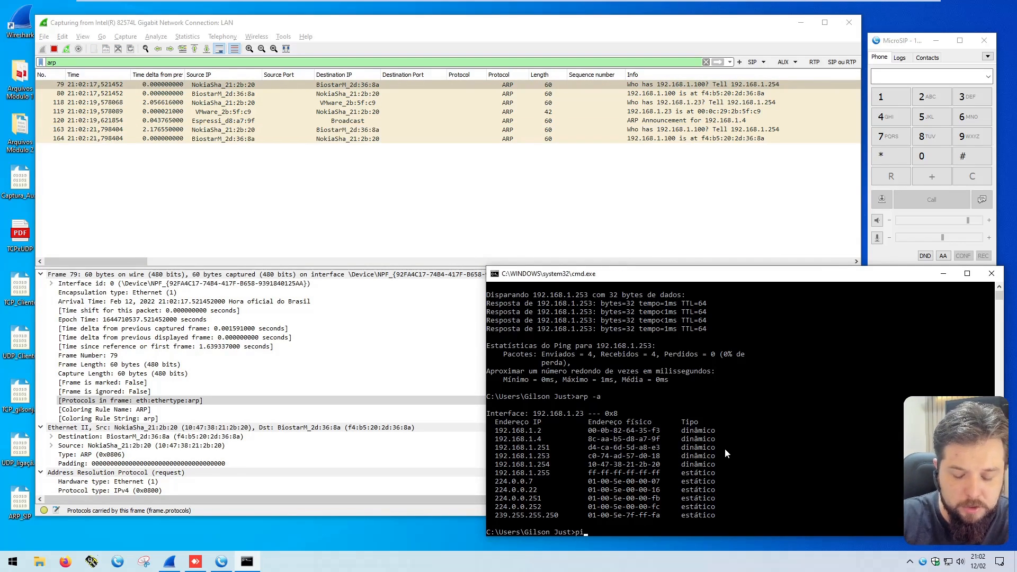
{"action": "type", "text": "ng 192.168.1.5"}
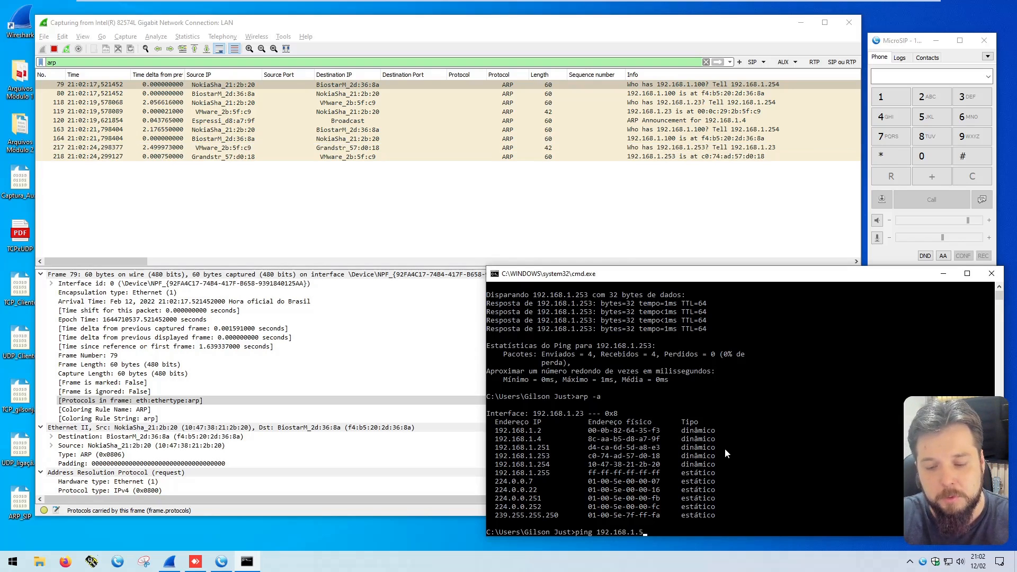
{"action": "key", "text": "Return"}
{"action": "mouse_move", "coordinate": [719, 456]}
{"action": "left_mouse_down"}
{"action": "mouse_move", "coordinate": [623, 456]}
{"action": "mouse_move", "coordinate": [707, 464]}
{"action": "left_mouse_up"}
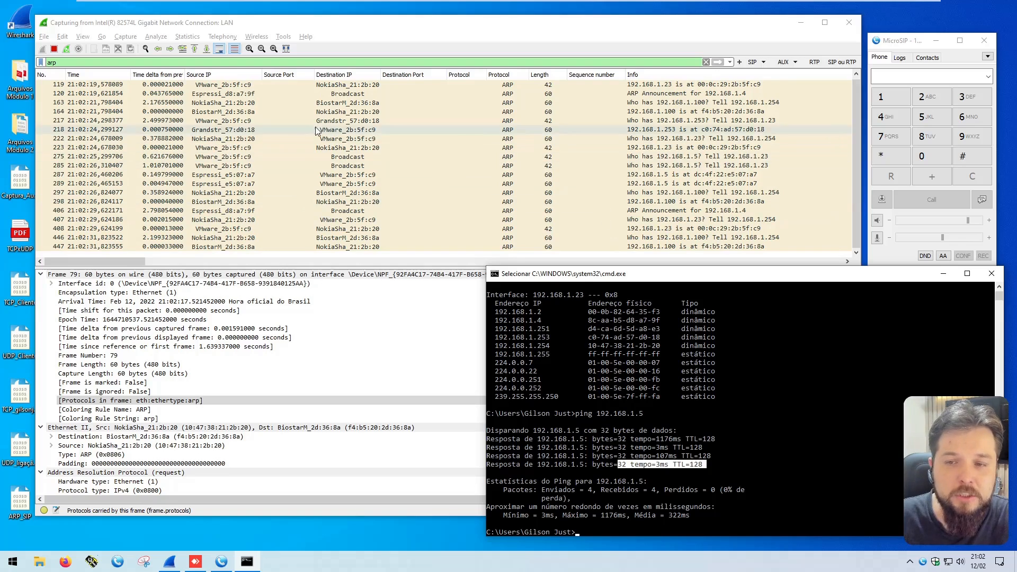
{"action": "left_click", "coordinate": [54, 48]}
{"action": "scroll", "coordinate": [455, 160], "scroll_direction": "up", "scroll_amount": 3}
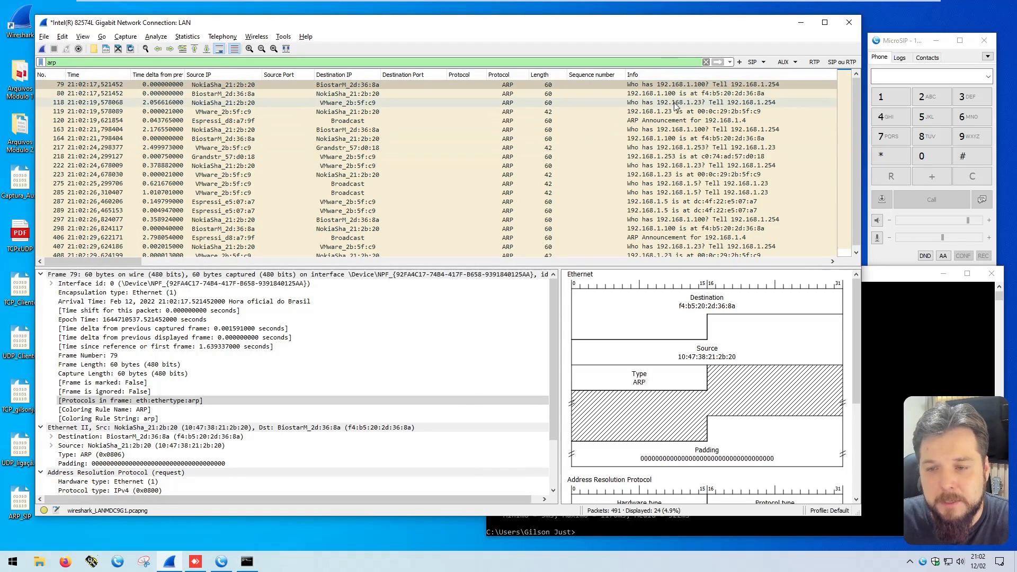
Select the first broadcast ARP request for 192.168.1.5, collapse its frame details and inspect its Ethernet II destination and source.
{"action": "left_click", "coordinate": [651, 183]}
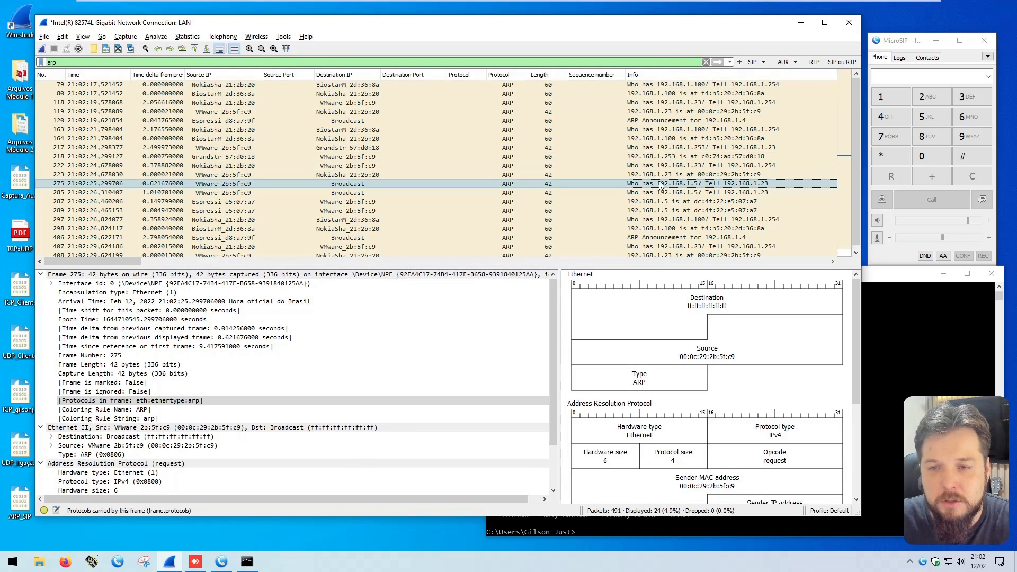
{"action": "left_click", "coordinate": [258, 185]}
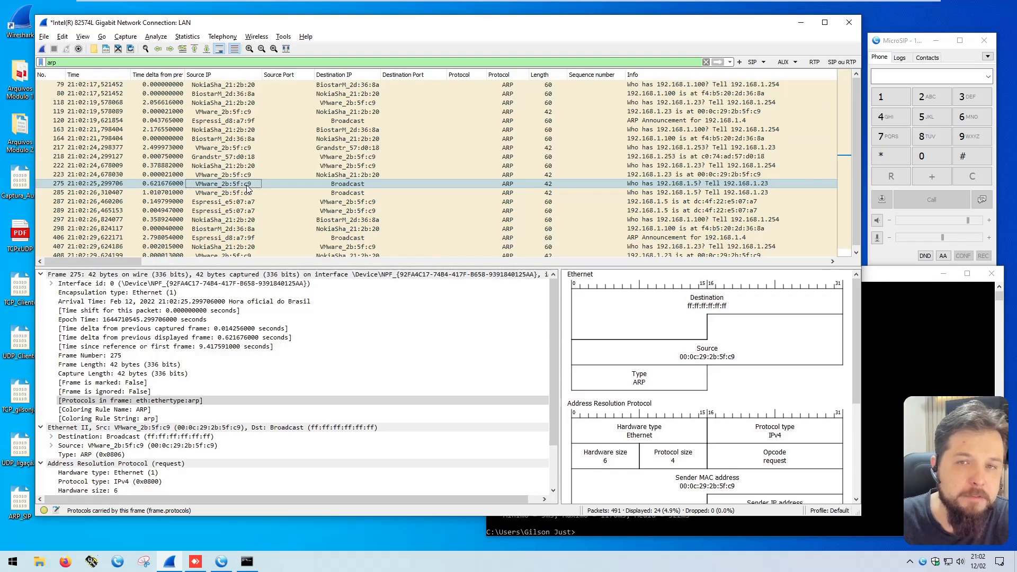
{"action": "left_click", "coordinate": [339, 188]}
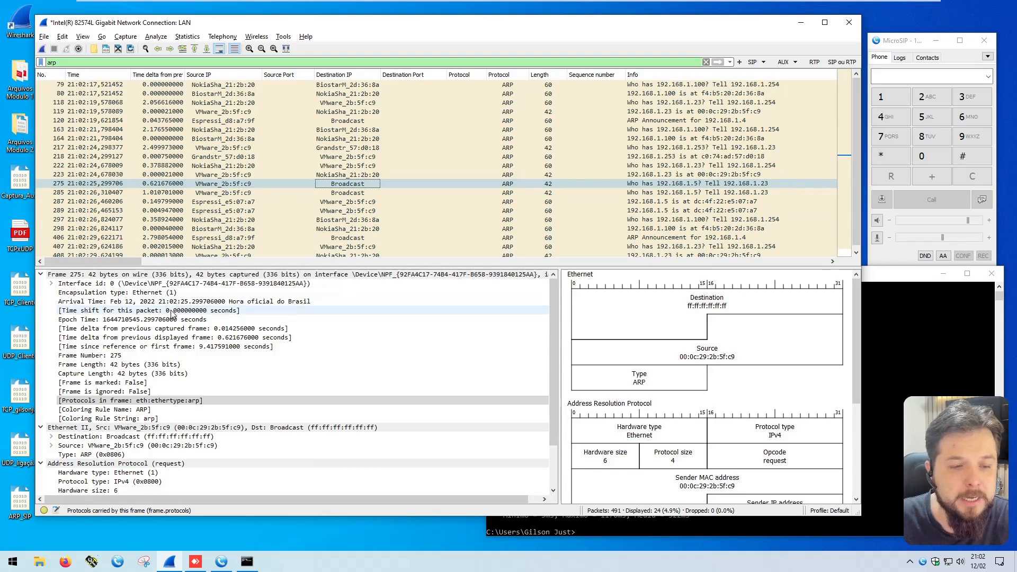
{"action": "left_click", "coordinate": [40, 275]}
{"action": "left_click", "coordinate": [99, 293]}
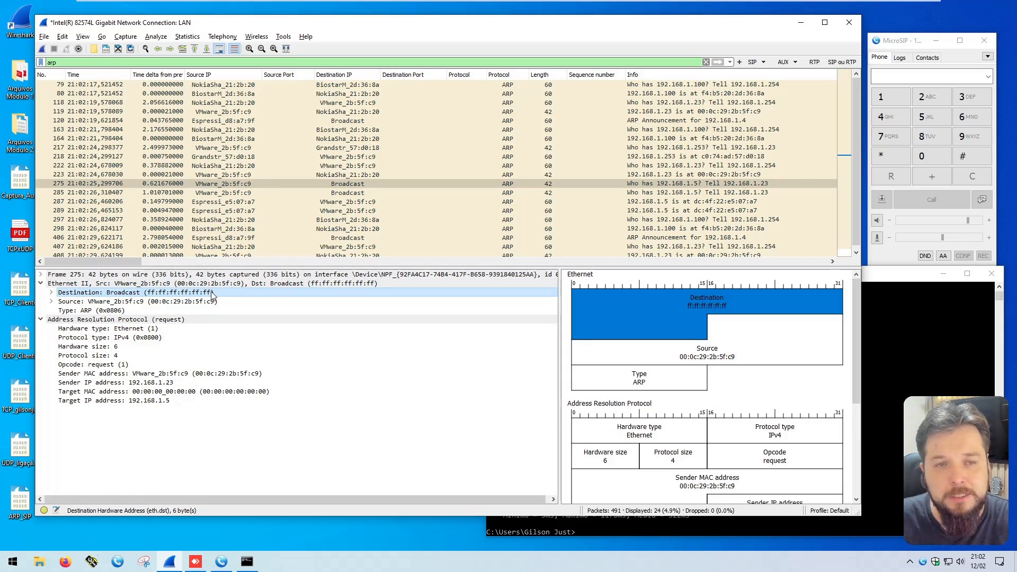
{"action": "left_click", "coordinate": [159, 302]}
{"action": "left_click", "coordinate": [122, 320]}
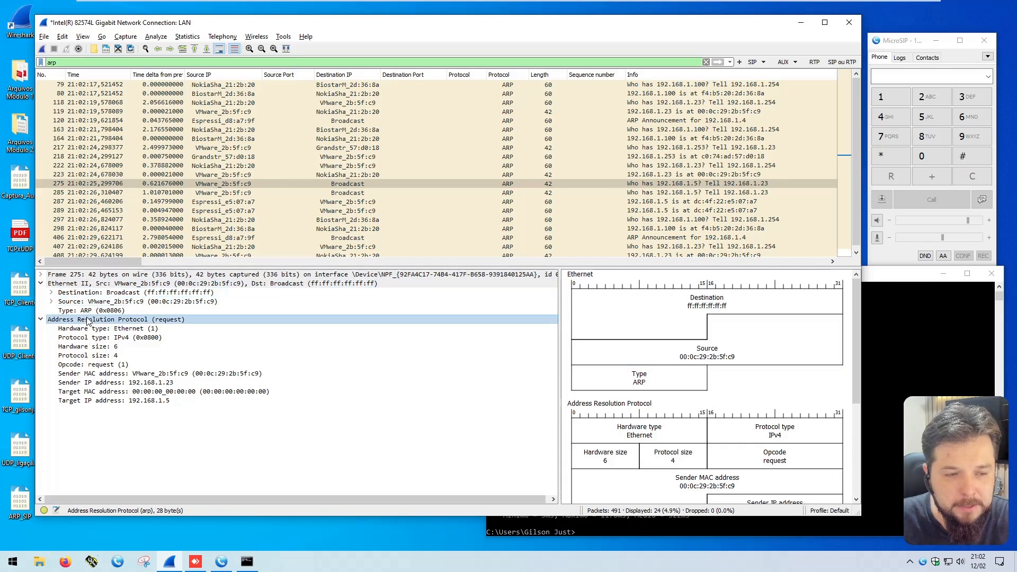
Inspect the opcode, sender MAC, sender IP, target IP and target MAC of the ARP request for 192.168.1.5.
{"action": "left_click", "coordinate": [111, 365]}
{"action": "left_click", "coordinate": [159, 374]}
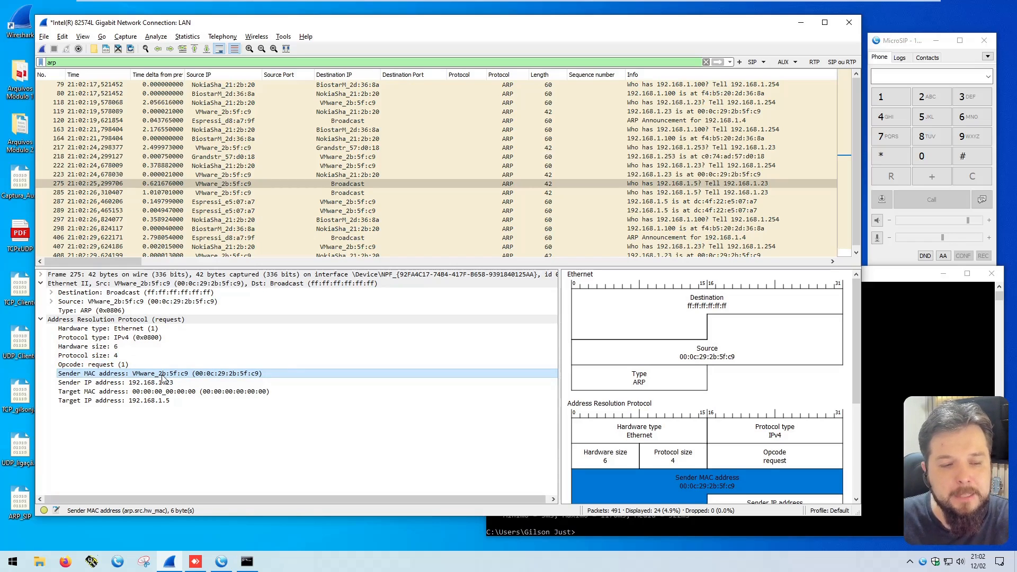
{"action": "left_click", "coordinate": [162, 383]}
{"action": "left_click", "coordinate": [149, 401]}
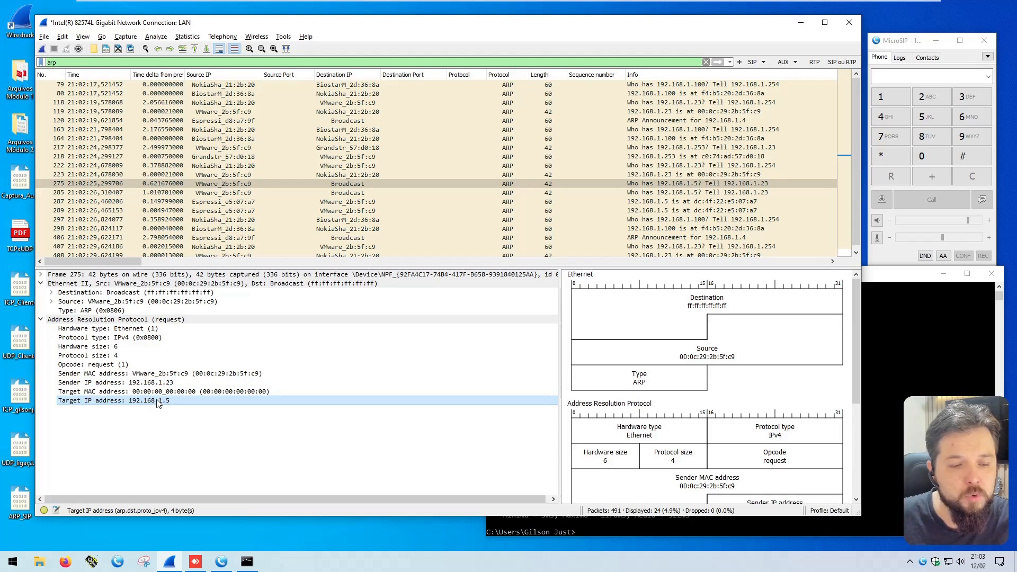
{"action": "left_click", "coordinate": [153, 392]}
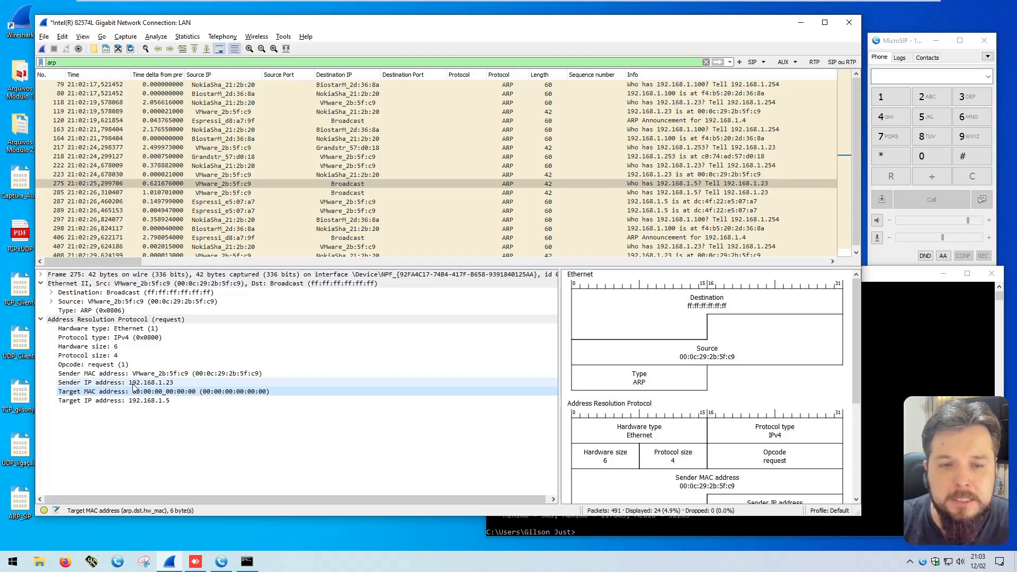
Select the first ARP reply from 192.168.1.5 and inspect its opcode, sender MAC, sender IP, target MAC and target IP.
{"action": "left_click", "coordinate": [632, 202]}
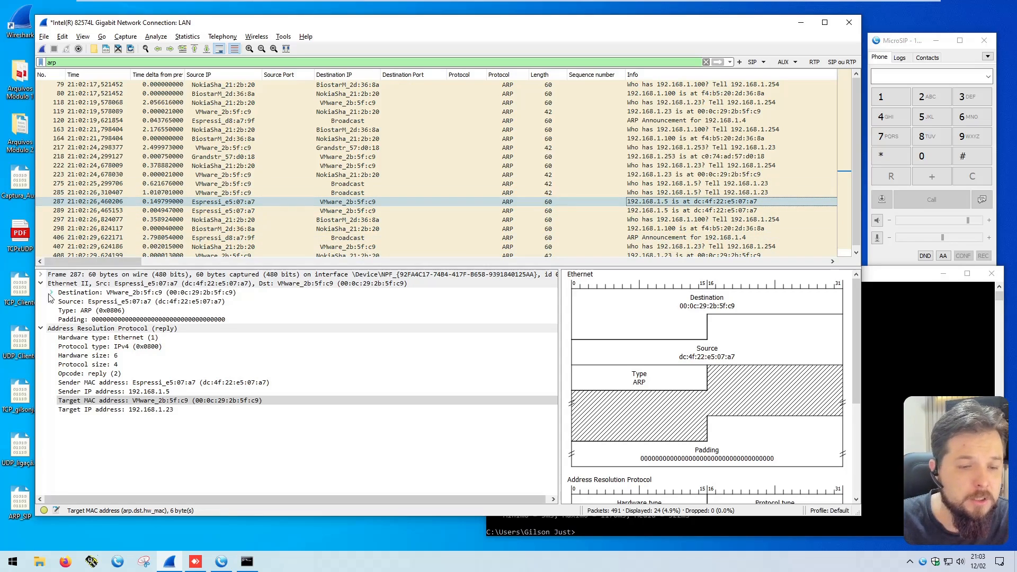
{"action": "left_click", "coordinate": [106, 375]}
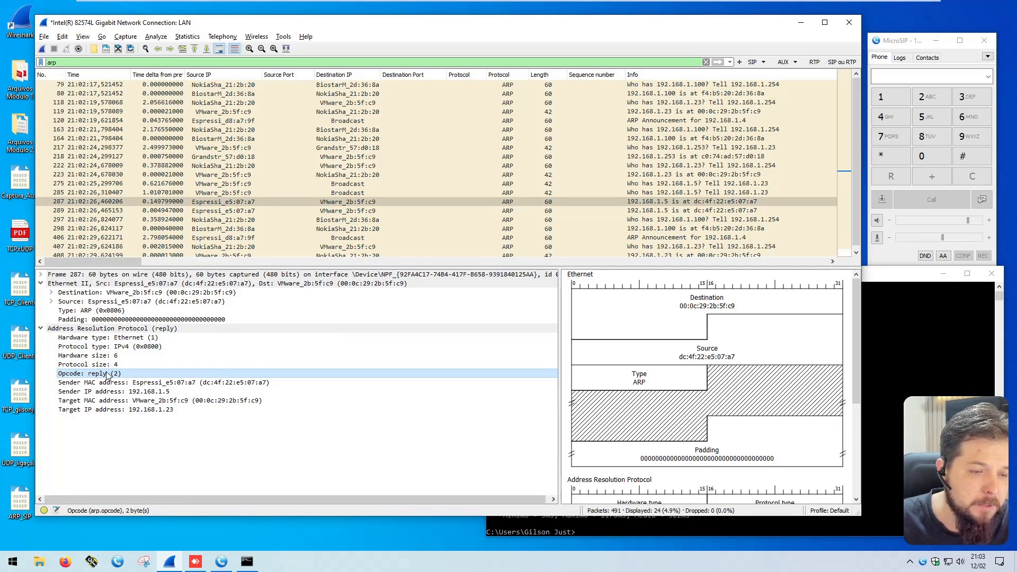
{"action": "left_click", "coordinate": [154, 383]}
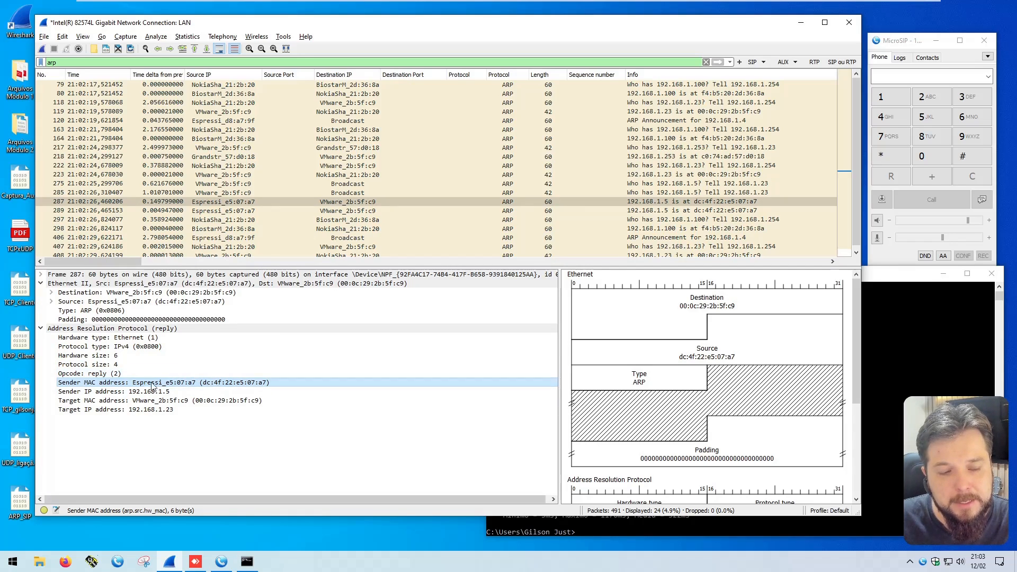
{"action": "left_click", "coordinate": [139, 394]}
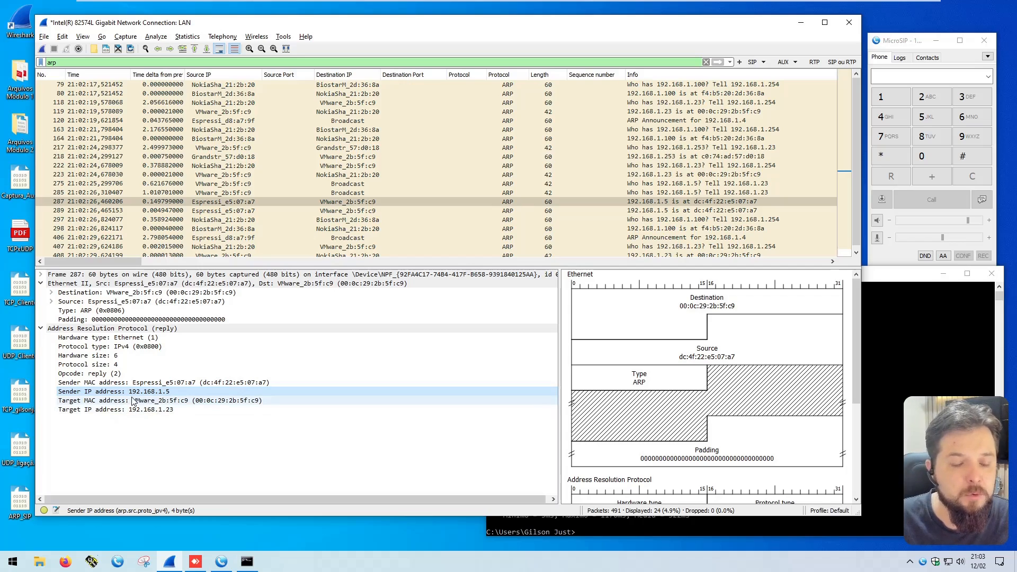
{"action": "left_click", "coordinate": [153, 403]}
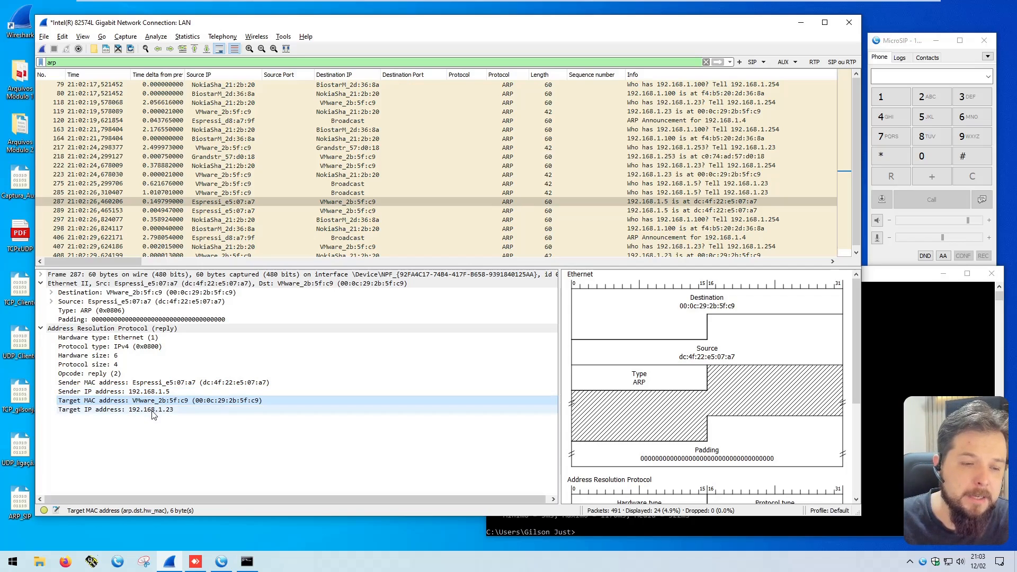
{"action": "left_click", "coordinate": [153, 410]}
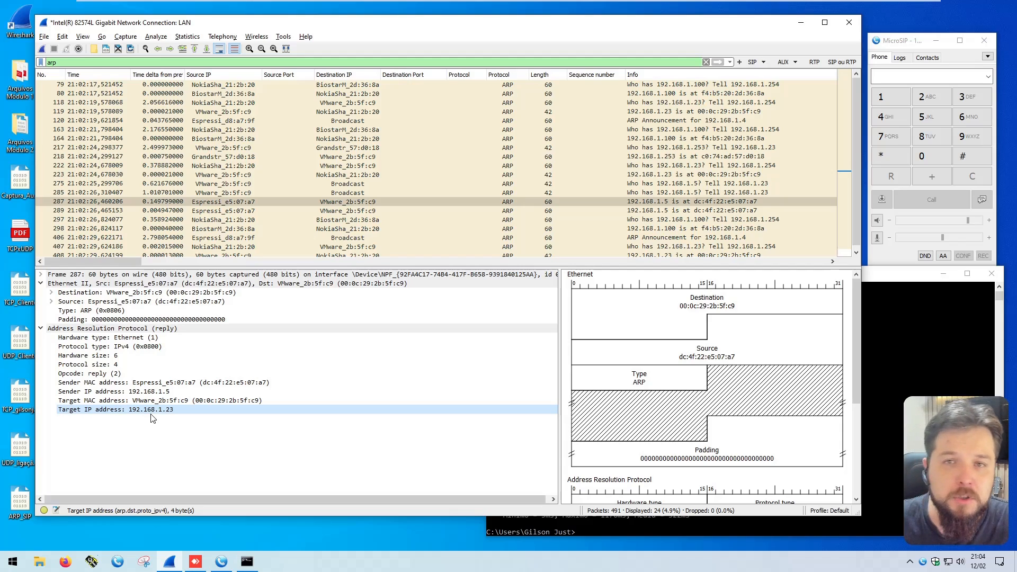
Switch to the Command Prompt and review the earlier arp -a table, the 192.168.1.4 entry and the ping command for 192.168.1.5.
{"action": "left_click", "coordinate": [915, 383]}
{"action": "scroll", "coordinate": [901, 383], "scroll_direction": "up", "scroll_amount": 2}
{"action": "left_click", "coordinate": [487, 346]}
{"action": "left_click_drag", "start_coordinate": [488, 350], "coordinate": [904, 438]}
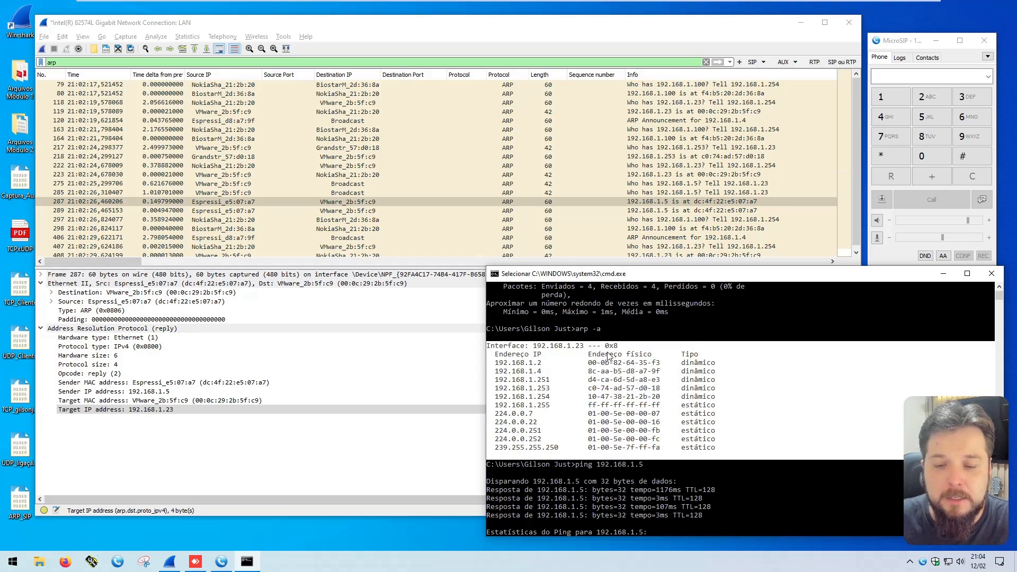
{"action": "double_click", "coordinate": [524, 372]}
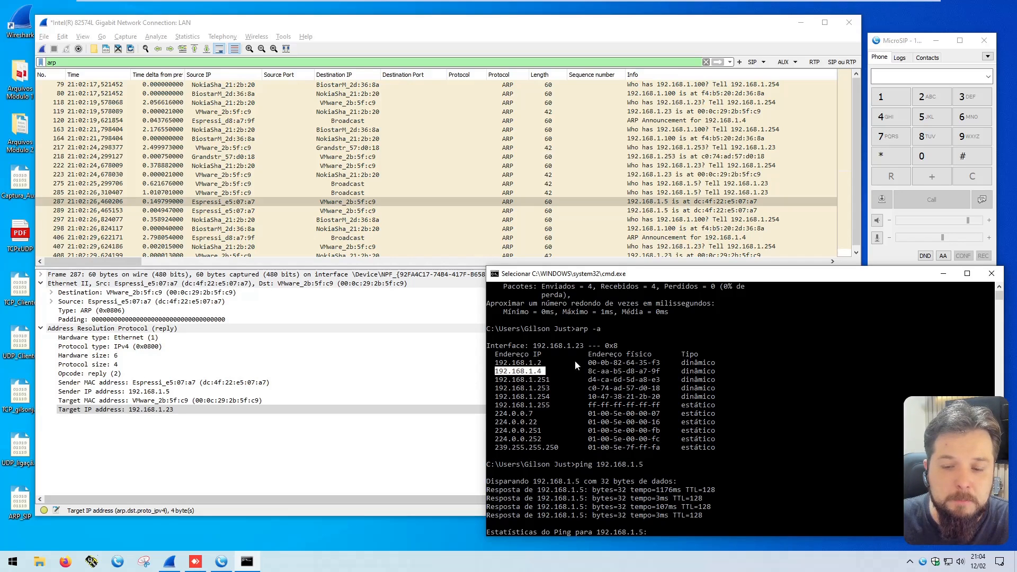
{"action": "double_click", "coordinate": [607, 371]}
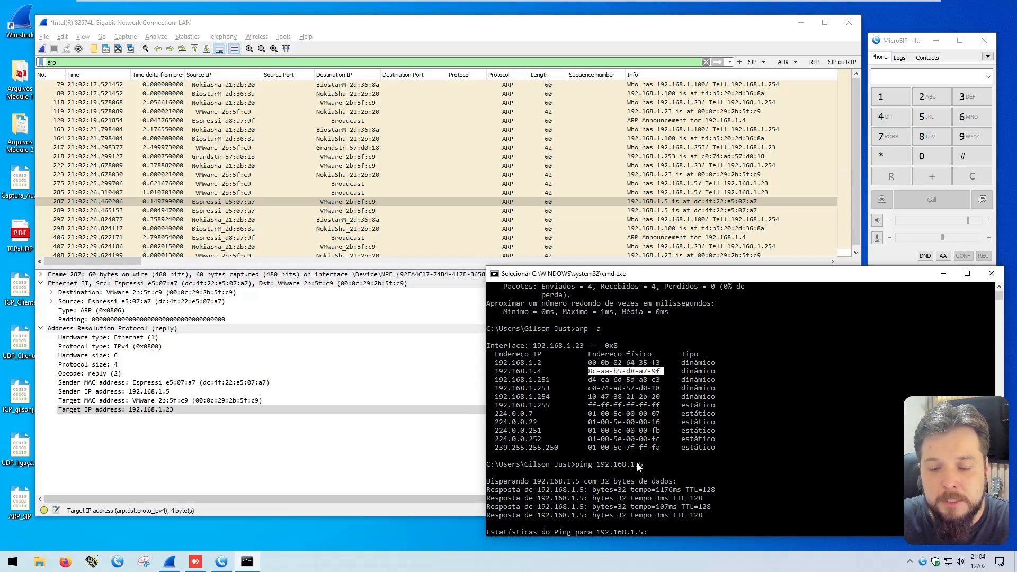
{"action": "left_click_drag", "start_coordinate": [571, 466], "coordinate": [651, 462]}
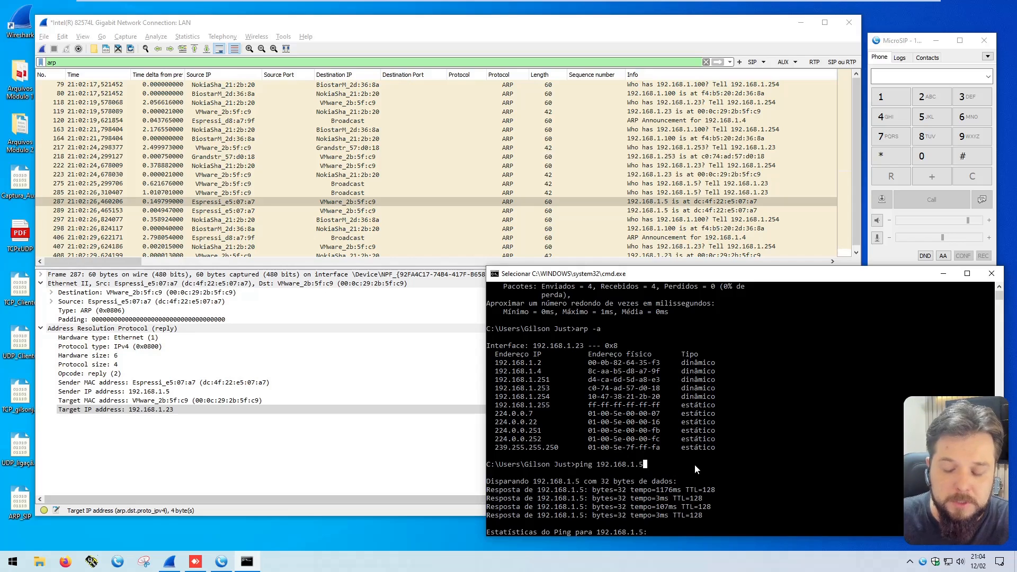
List the ARP table with arp -a and compare the 192.168.1.5 entry with the ARP reply in Wireshark.
{"action": "key", "text": "Return"}
{"action": "key", "text": "Return"}
{"action": "type", "text": "arp -a"}
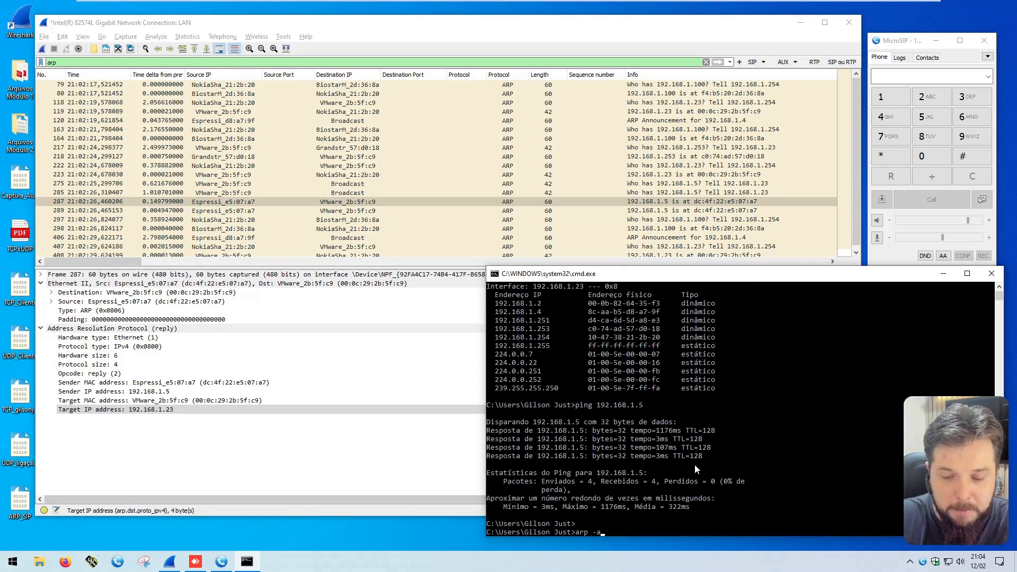
{"action": "key", "text": "Return"}
{"action": "left_click_drag", "start_coordinate": [495, 438], "coordinate": [666, 440]}
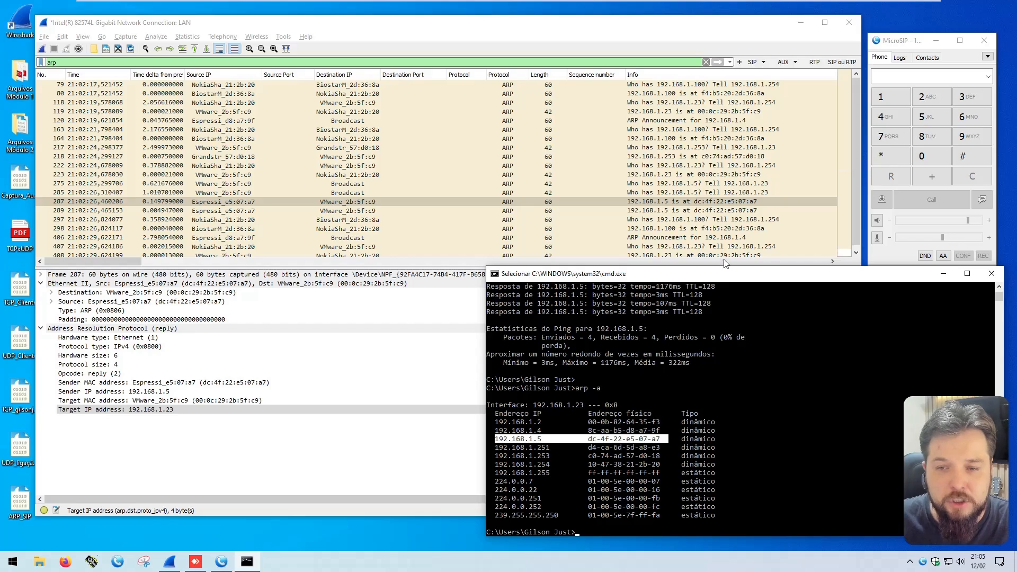
{"action": "left_click", "coordinate": [748, 201]}
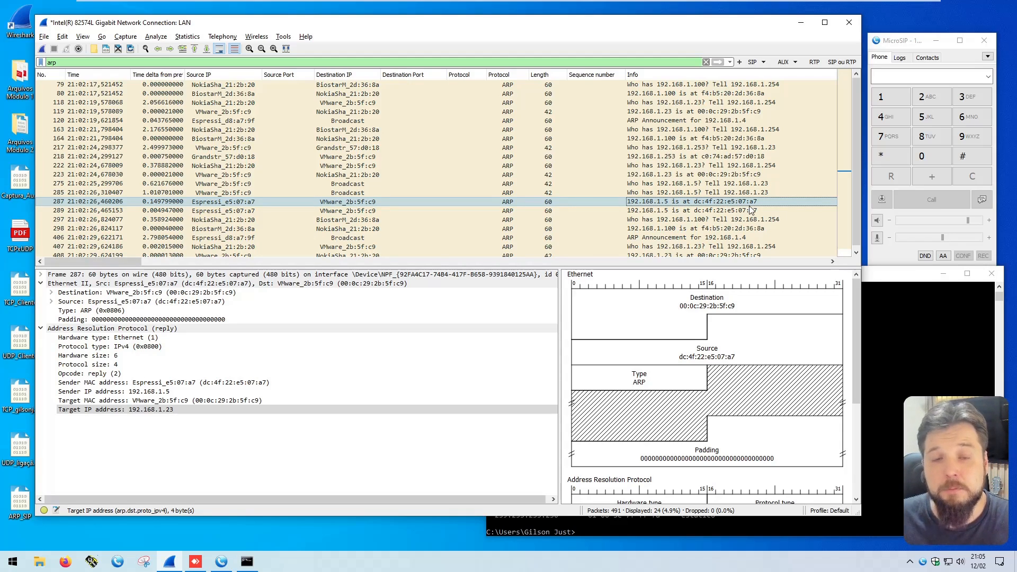
Return to the standard Command Prompt and try to delete all ARP table entries with arp -d *.
{"action": "left_click", "coordinate": [880, 279]}
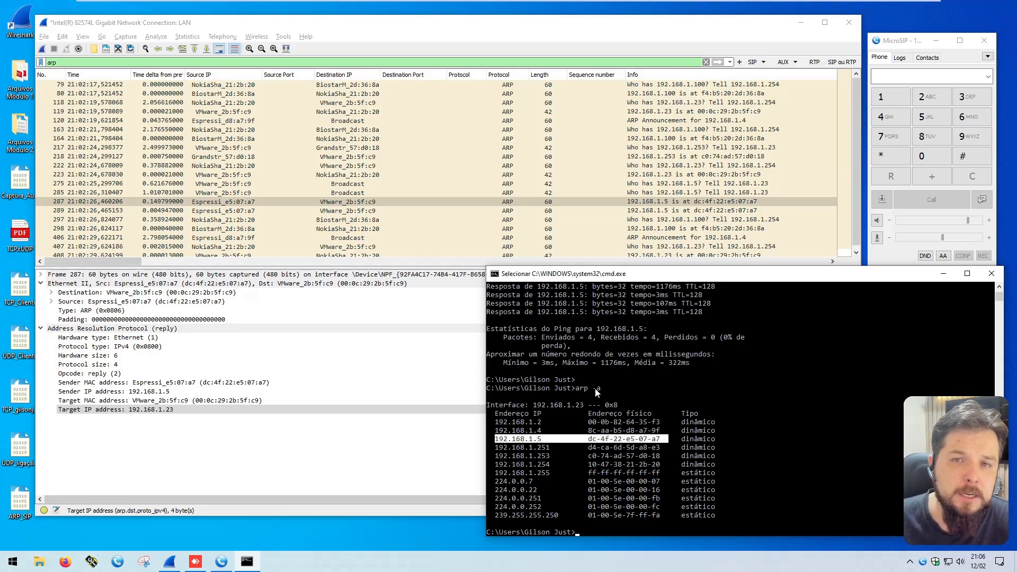
{"action": "left_click", "coordinate": [651, 483]}
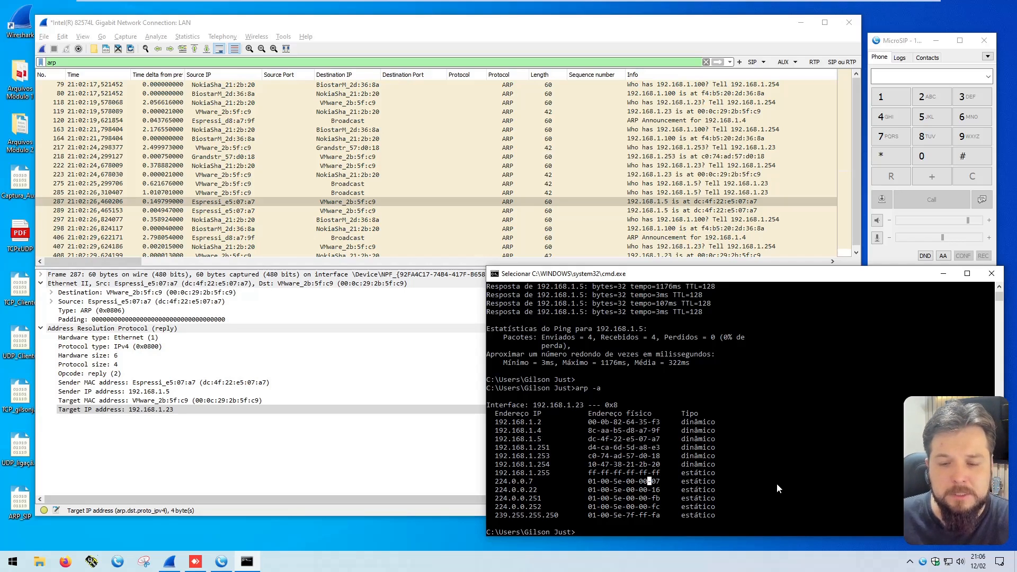
{"action": "key", "text": "Escape"}
{"action": "type", "text": "arp -d *"}
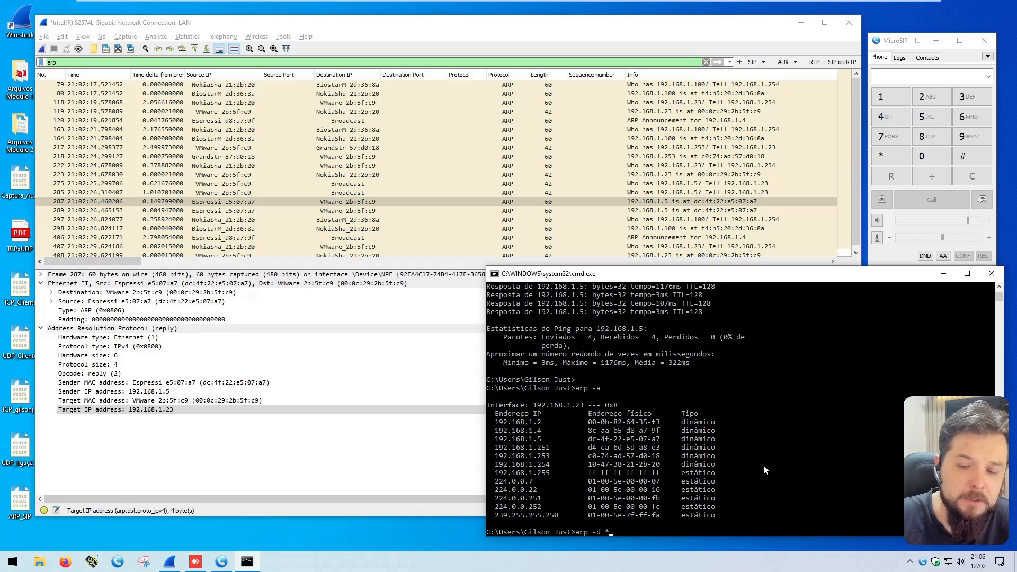
{"action": "key", "text": "Return"}
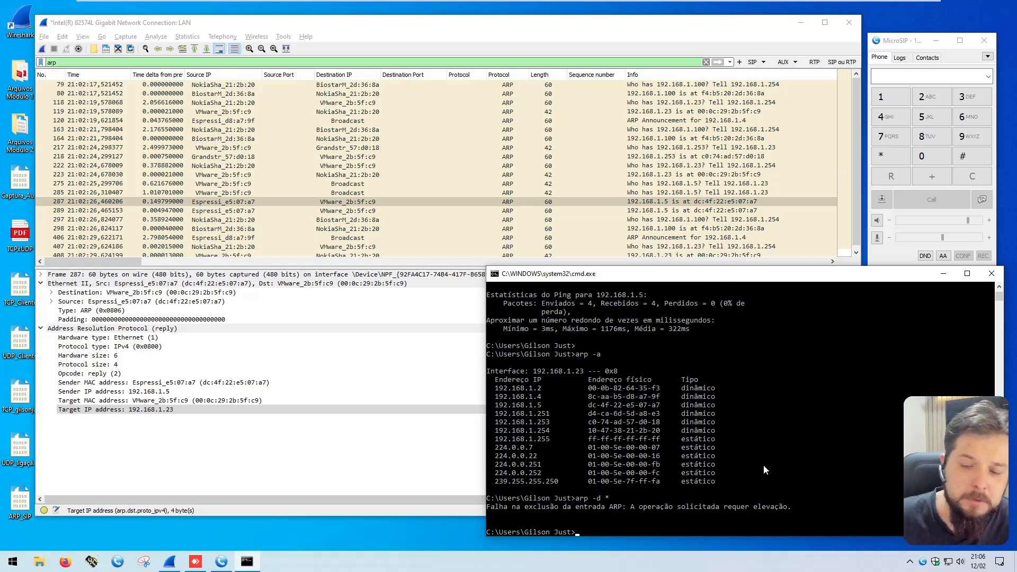
{"action": "left_click_drag", "start_coordinate": [630, 507], "coordinate": [780, 536]}
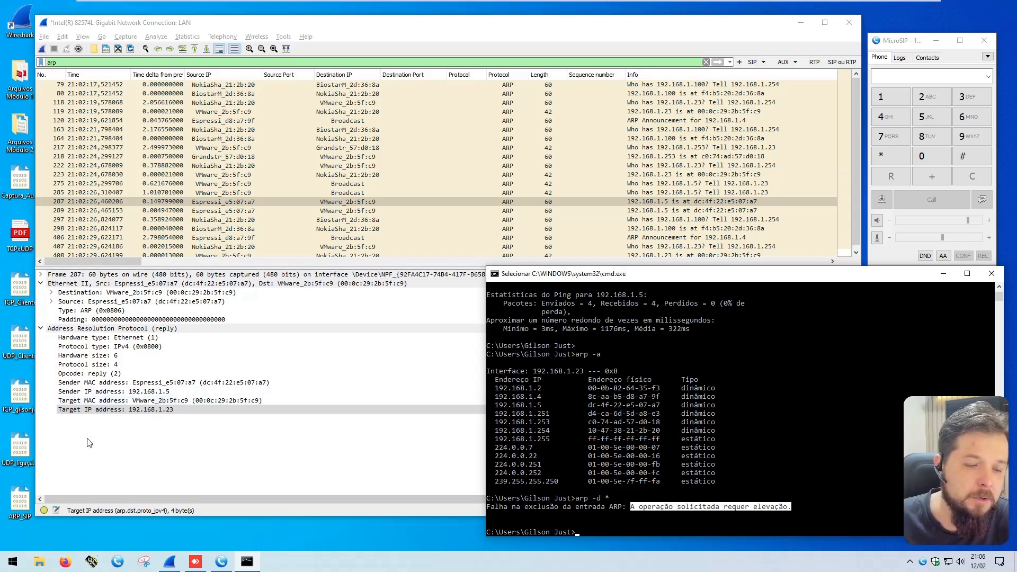
Open a Command Prompt as administrator and enter arp -d * without running it yet.
{"action": "left_click", "coordinate": [13, 563]}
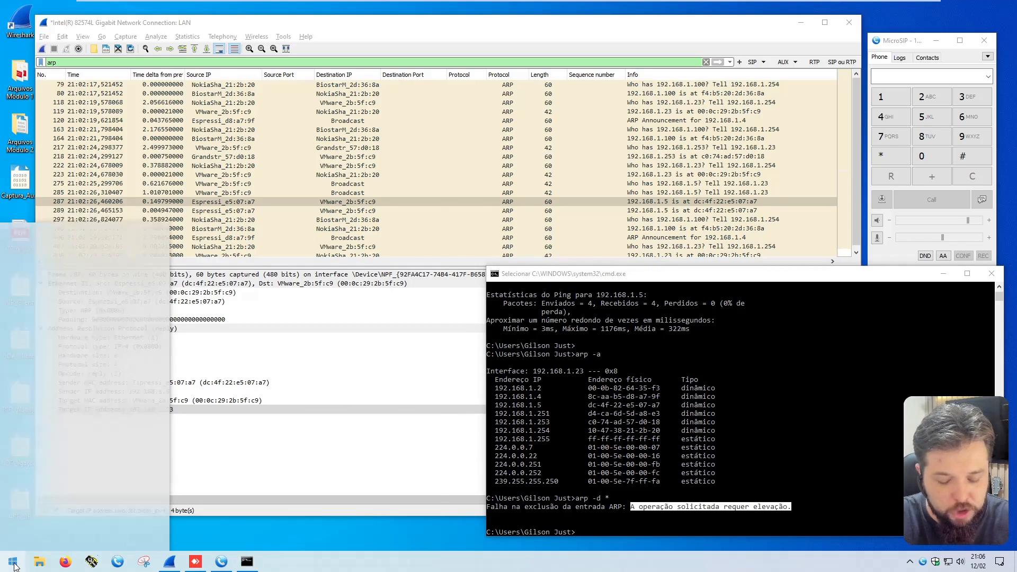
{"action": "type", "text": "cmd"}
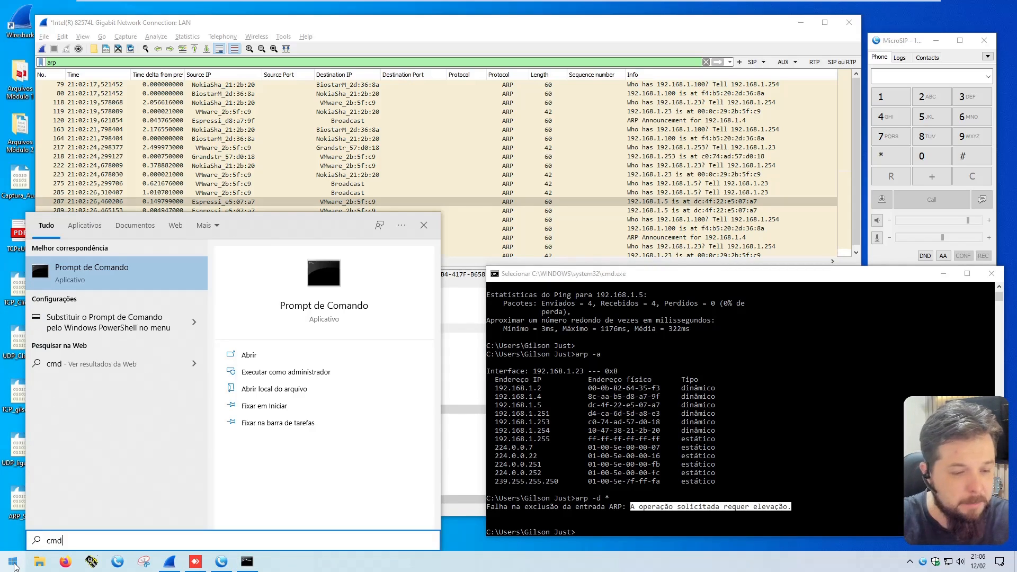
{"action": "right_click", "coordinate": [70, 277]}
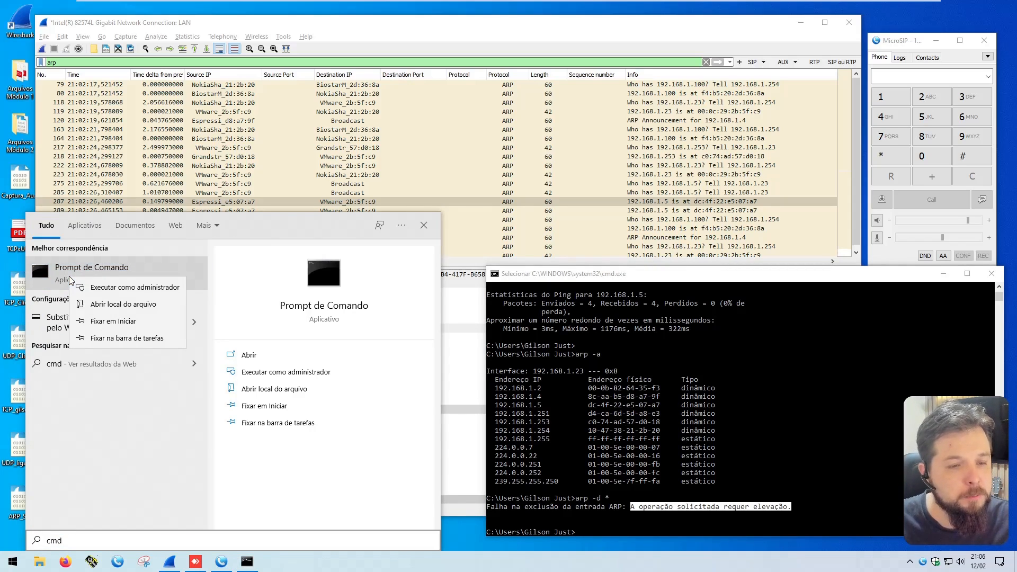
{"action": "left_click", "coordinate": [127, 288]}
{"action": "left_click_drag", "start_coordinate": [296, 136], "coordinate": [221, 140]}
{"action": "left_click", "coordinate": [243, 224]}
{"action": "type", "text": "arp -d *"}
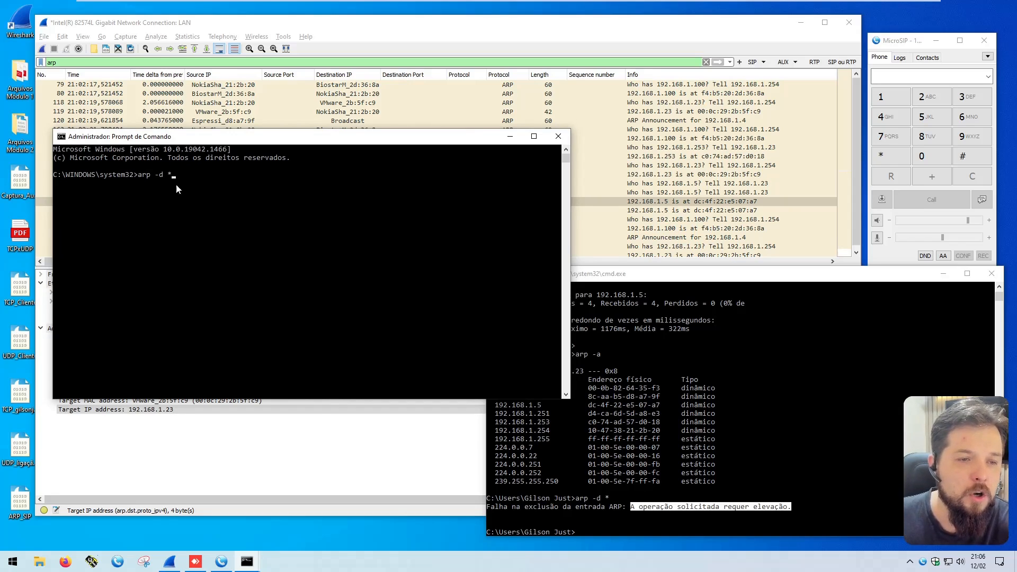
{"action": "left_click_drag", "start_coordinate": [137, 175], "coordinate": [170, 176]}
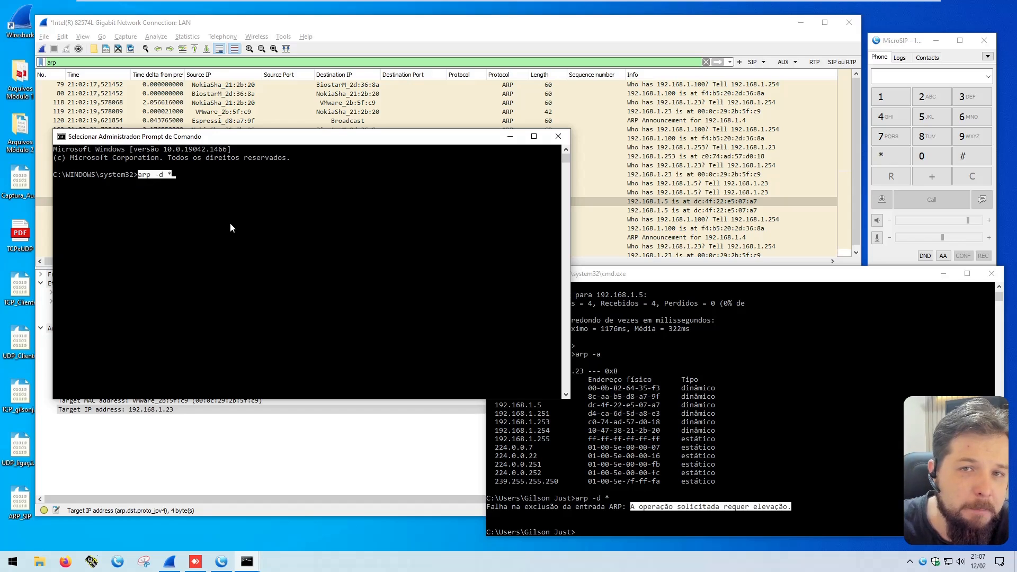
List the ARP table again with arp -a in the standard Command Prompt and review its entries before clearing.
{"action": "left_click", "coordinate": [695, 364]}
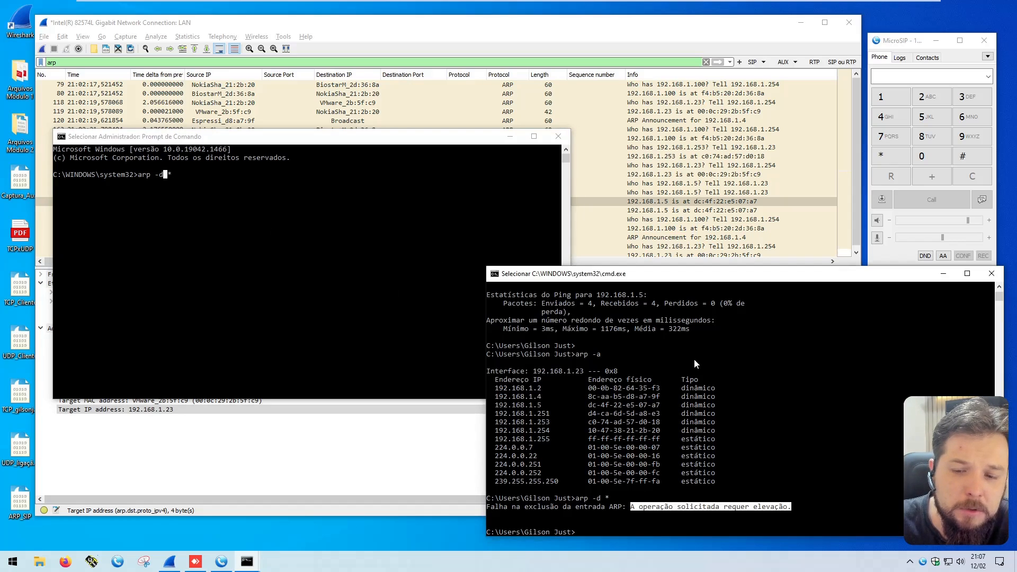
{"action": "key", "text": "Return"}
{"action": "key", "text": "Return"}
{"action": "key", "text": "Return"}
{"action": "key", "text": "Return"}
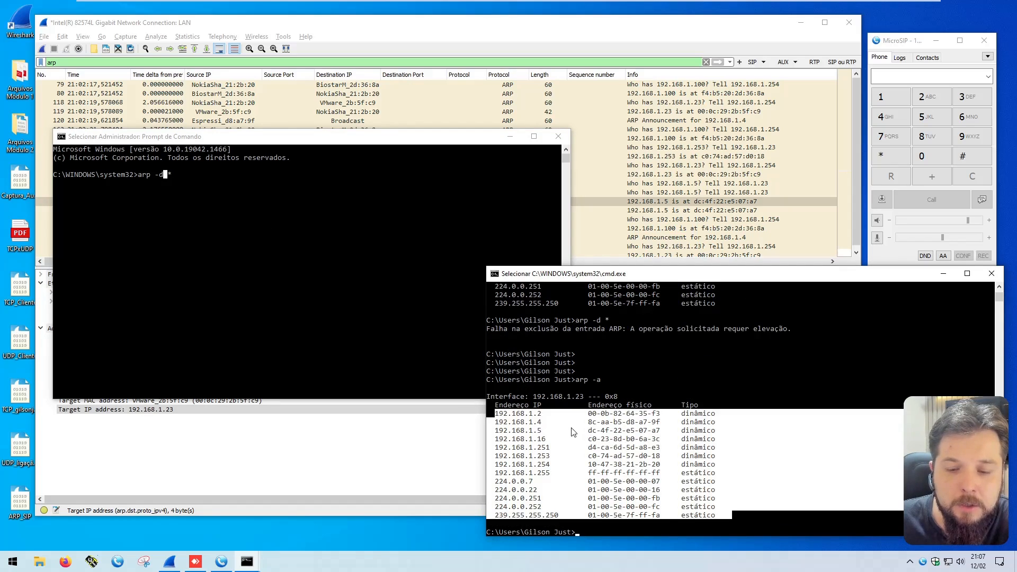
{"action": "left_click", "coordinate": [573, 431]}
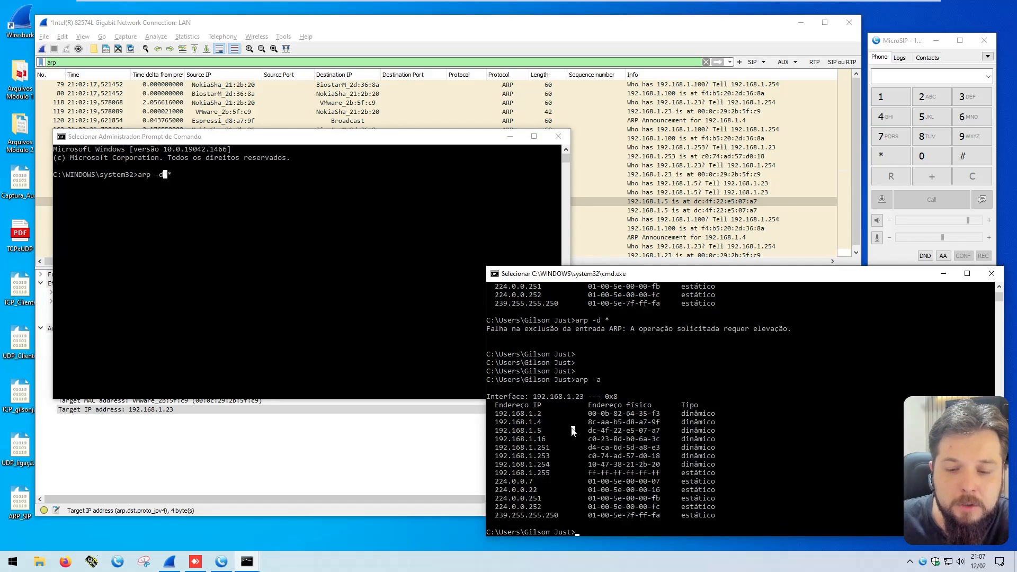
{"action": "left_click_drag", "start_coordinate": [492, 405], "coordinate": [732, 522]}
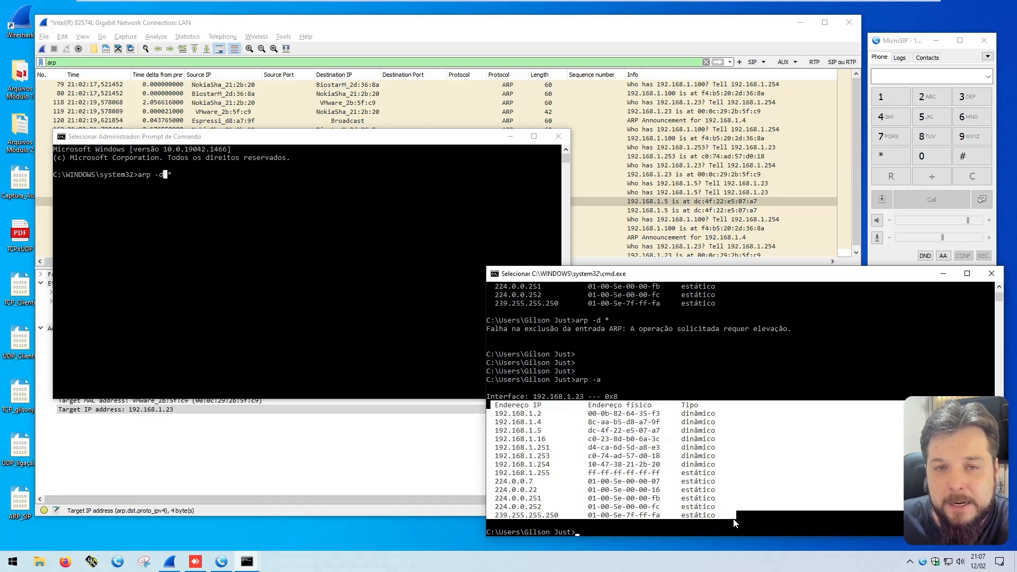
Run the prepared arp -d * command in the administrator Command Prompt to clear the ARP table.
{"action": "left_click", "coordinate": [251, 263]}
{"action": "key", "text": "Return"}
{"action": "key", "text": "Return"}
Repeat arp -a in the standard Command Prompt and check which entries remain in the cleared ARP table.
{"action": "left_click", "coordinate": [670, 348]}
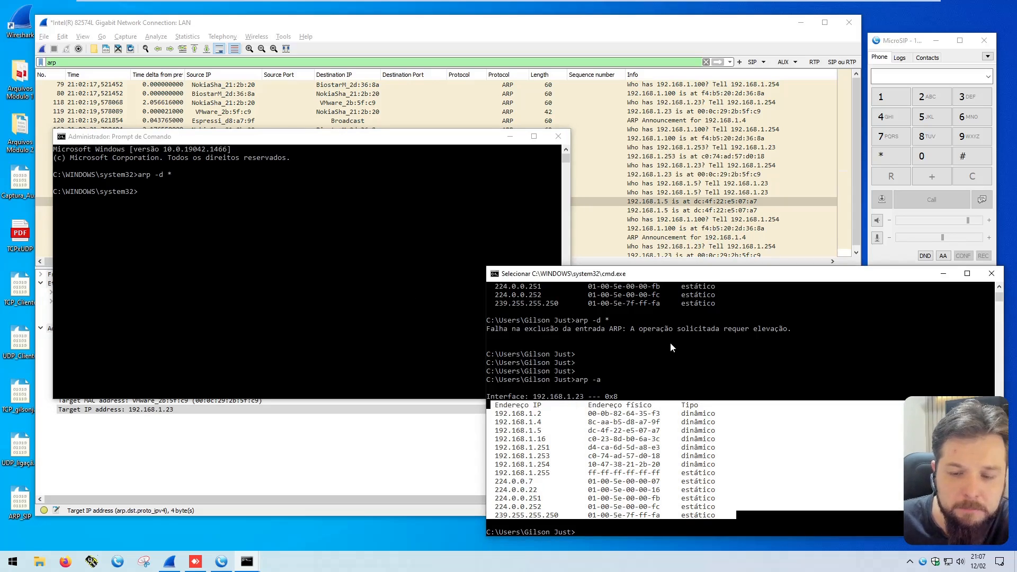
{"action": "key", "text": "Up"}
{"action": "key", "text": "Return"}
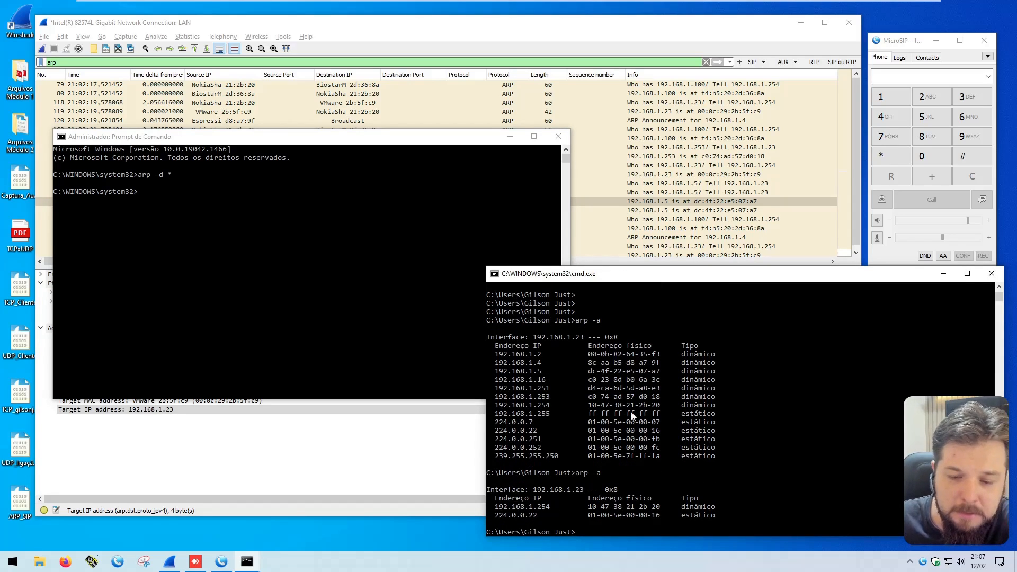
{"action": "left_click_drag", "start_coordinate": [495, 506], "coordinate": [715, 520]}
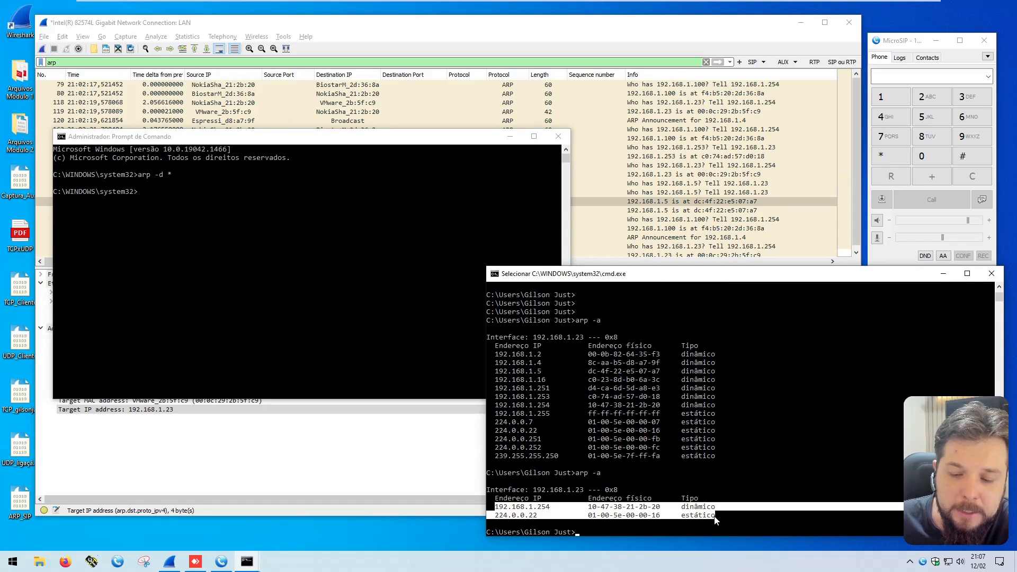